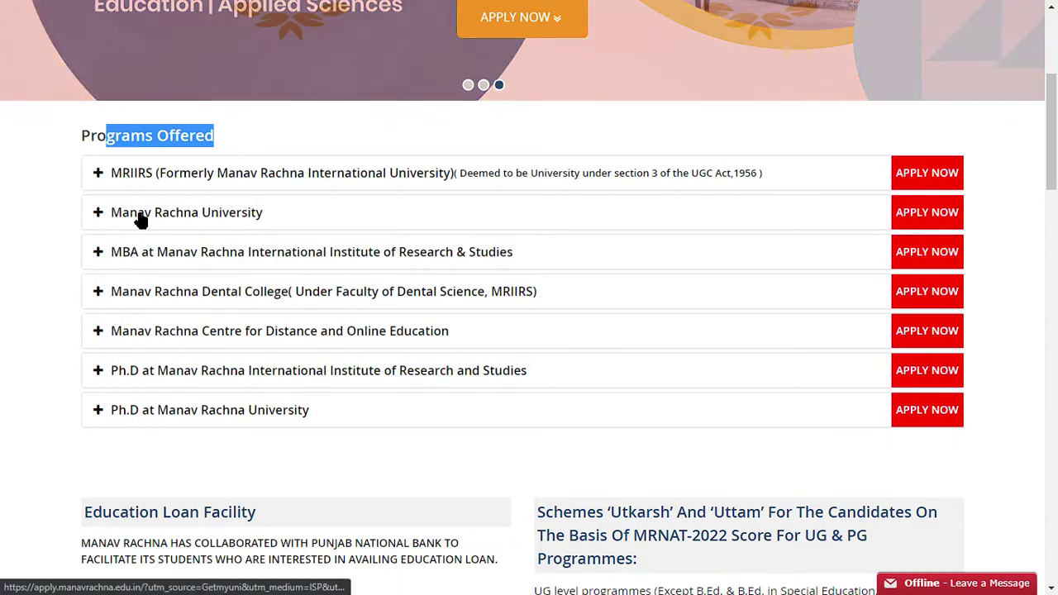
# Open the Manav Rachna University application page and display its Register form after checking the Login form.
pyautogui.click(956, 218)
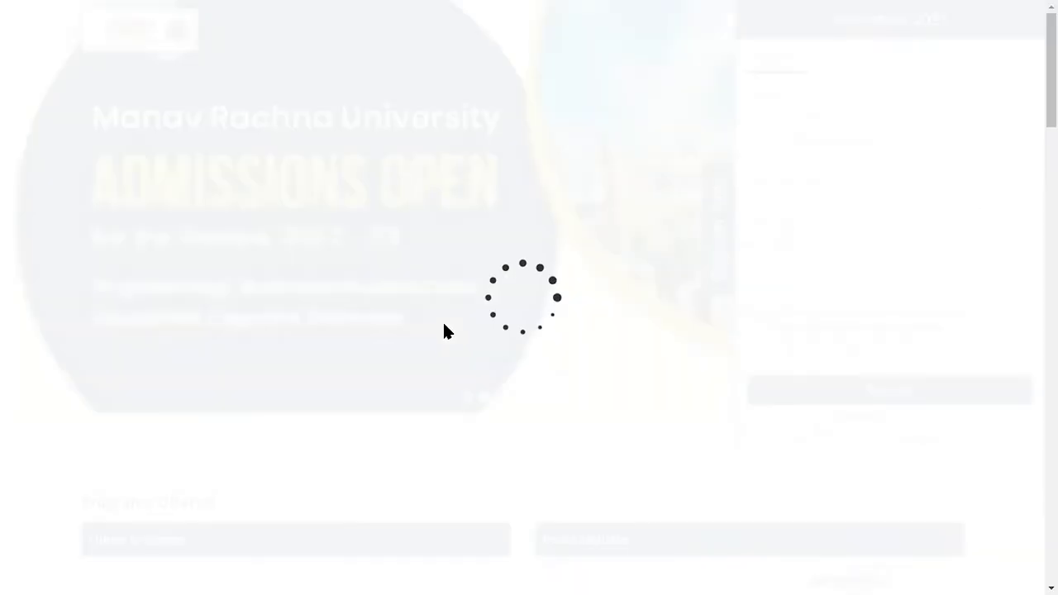
pyautogui.scroll(-1, 637, 293)
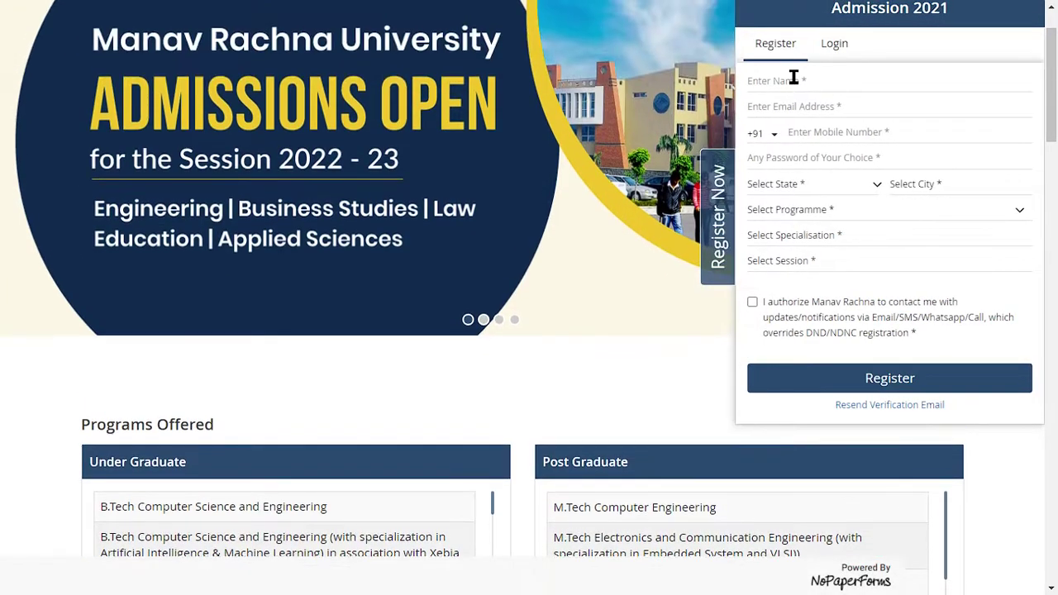
pyautogui.click(831, 48)
pyautogui.click(777, 50)
pyautogui.click(754, 52)
# Enlarge the page to 150% and go through the name, email, mobile number and password fields of the registration form.
pyautogui.click(777, 79)
pyautogui.hotkey('ctrl', '+')
pyautogui.hotkey('ctrl', '+')
pyautogui.hotkey('ctrl', '+')
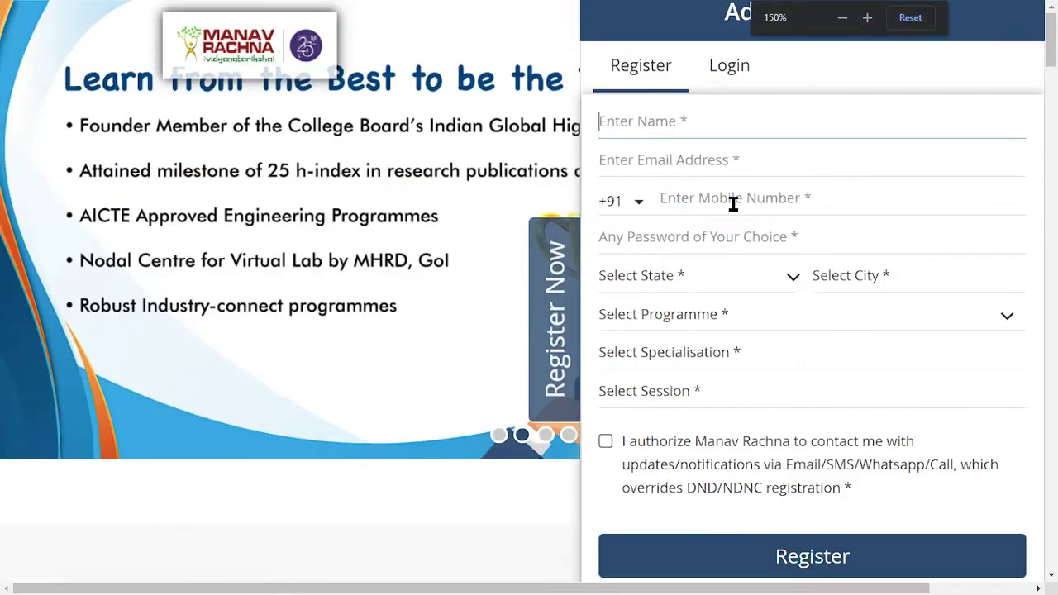
pyautogui.click(663, 174)
pyautogui.click(729, 200)
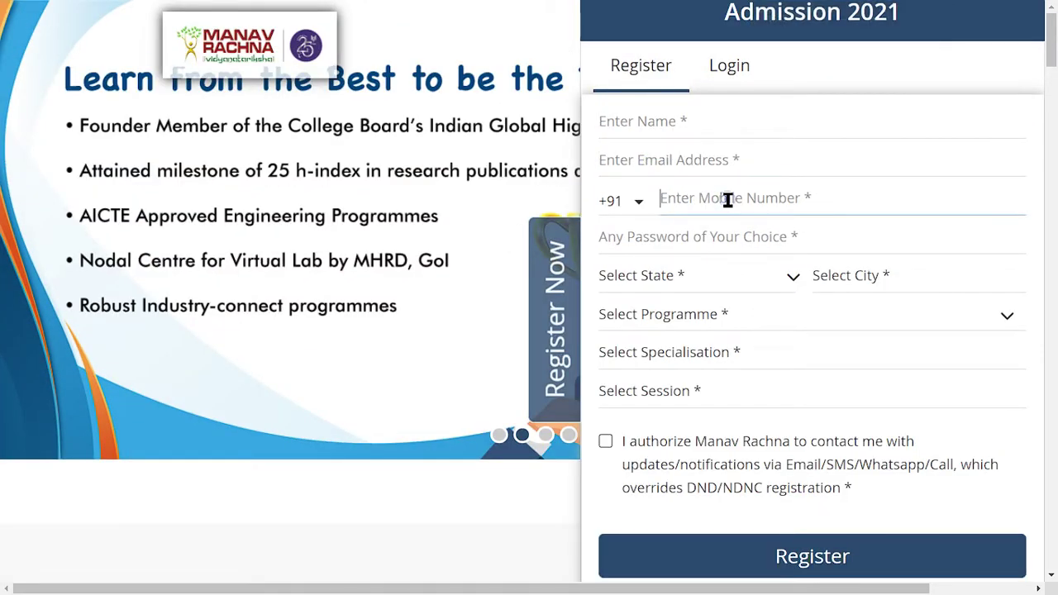
pyautogui.click(707, 239)
pyautogui.click(701, 241)
pyautogui.click(700, 241)
# Set the state to Maharashtra and the city to Babhulgaon in the registration form.
pyautogui.click(703, 283)
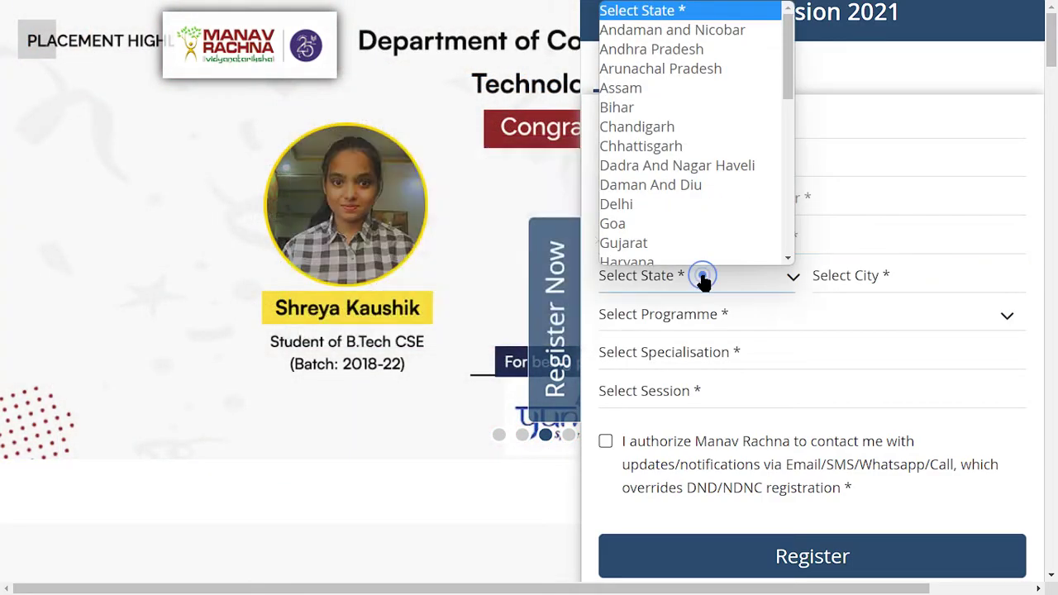
pyautogui.scroll(-3, 689, 245)
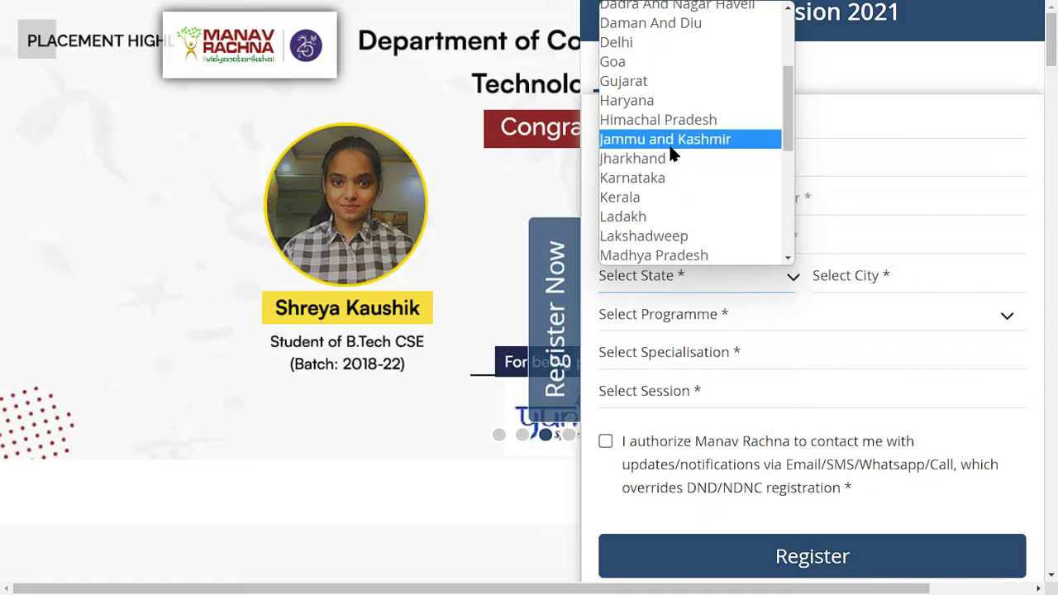
pyautogui.scroll(-3, 664, 179)
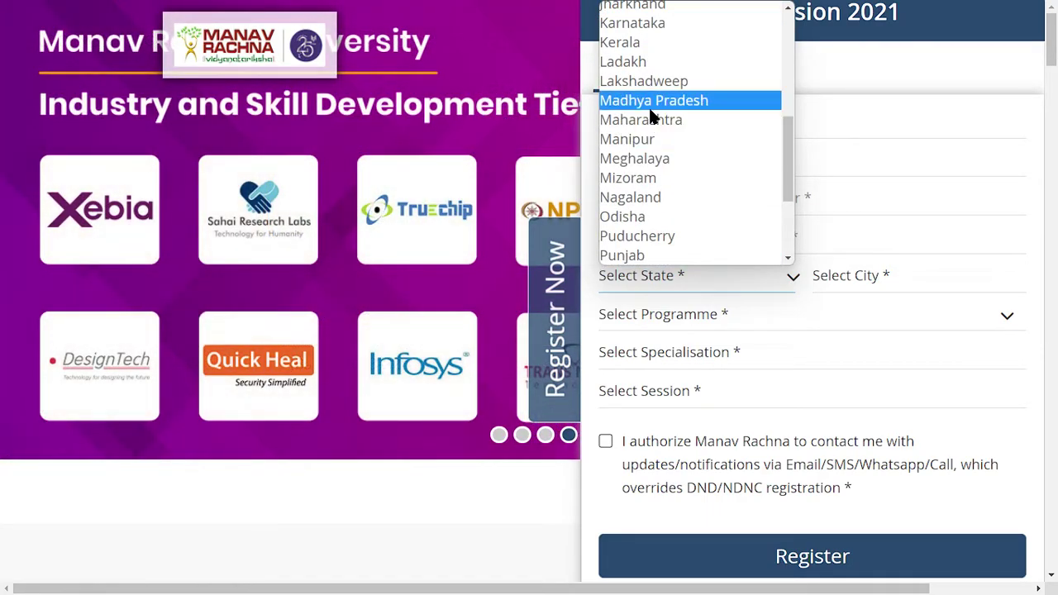
pyautogui.click(653, 100)
pyautogui.click(683, 275)
pyautogui.scroll(-2, 672, 207)
pyautogui.scroll(-1, 671, 207)
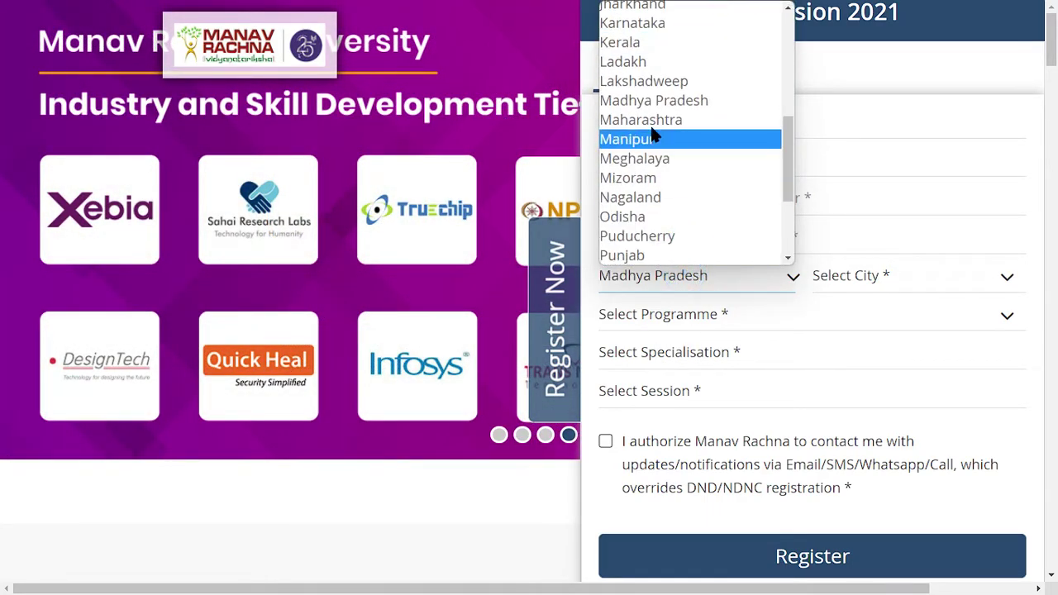
pyautogui.click(653, 116)
pyautogui.click(858, 276)
pyautogui.scroll(-8, 847, 237)
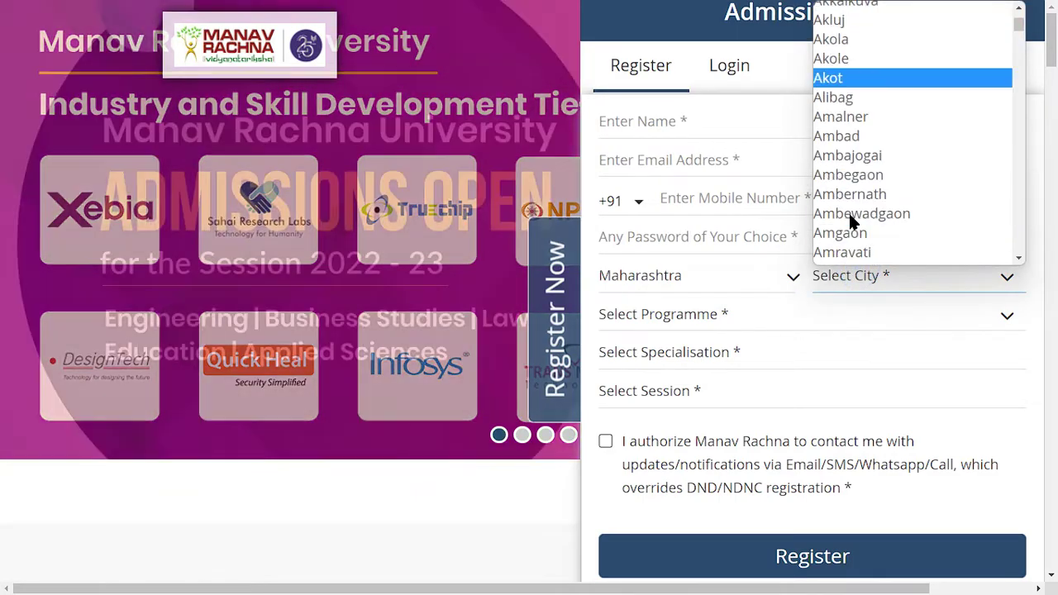
pyautogui.click(843, 157)
# Choose the Under Graduate programme with the B.Tech (lateral entry) - Electronics and Computer Engineering specialisation.
pyautogui.click(661, 326)
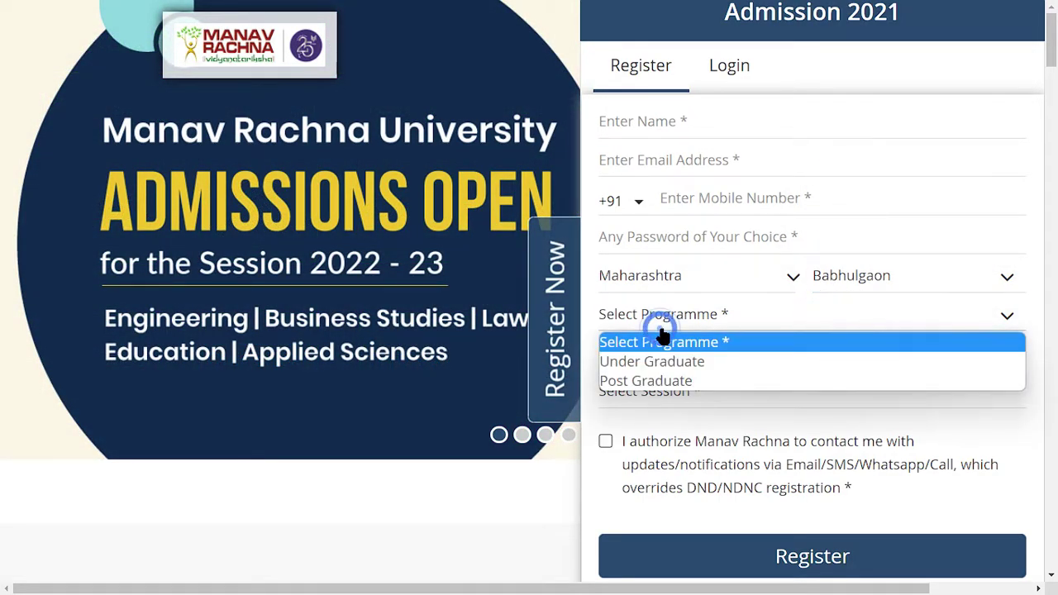
pyautogui.click(674, 362)
pyautogui.click(664, 356)
pyautogui.click(666, 238)
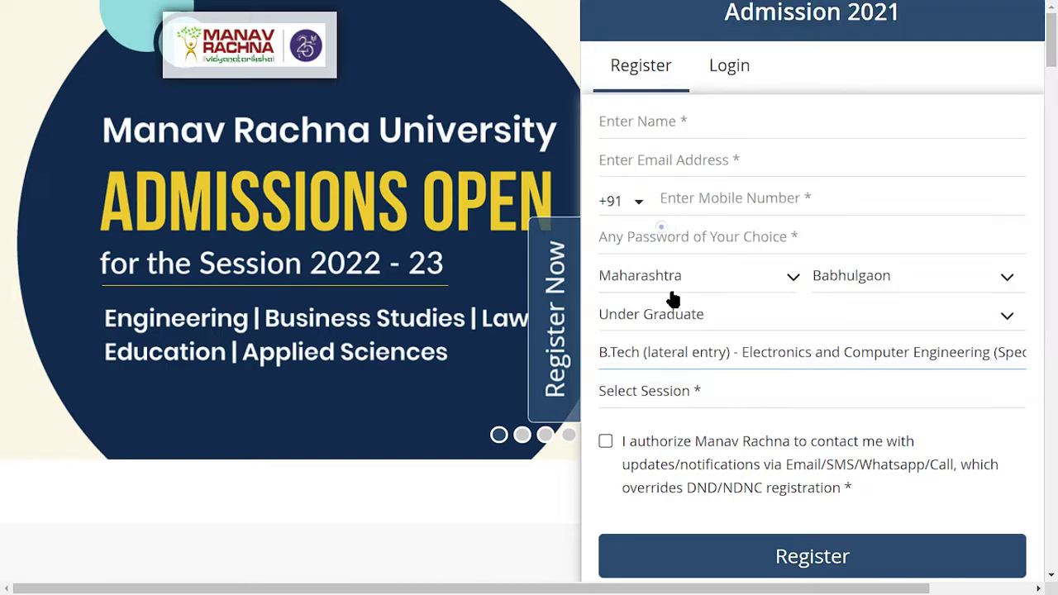
# Select the 2021-2022 session and submit the registration with the contact authorization accepted.
pyautogui.click(679, 395)
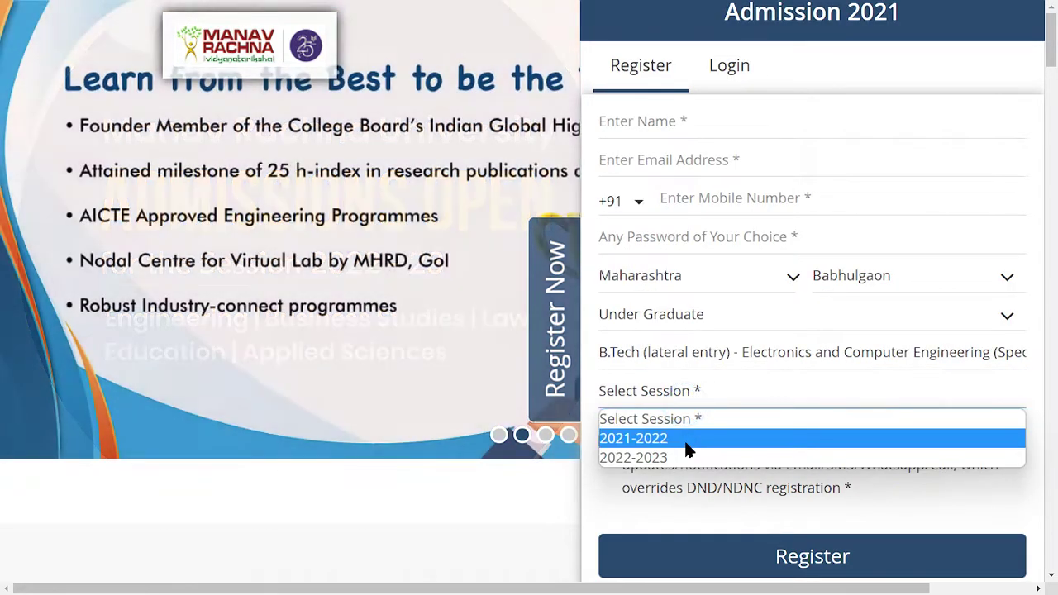
pyautogui.click(686, 442)
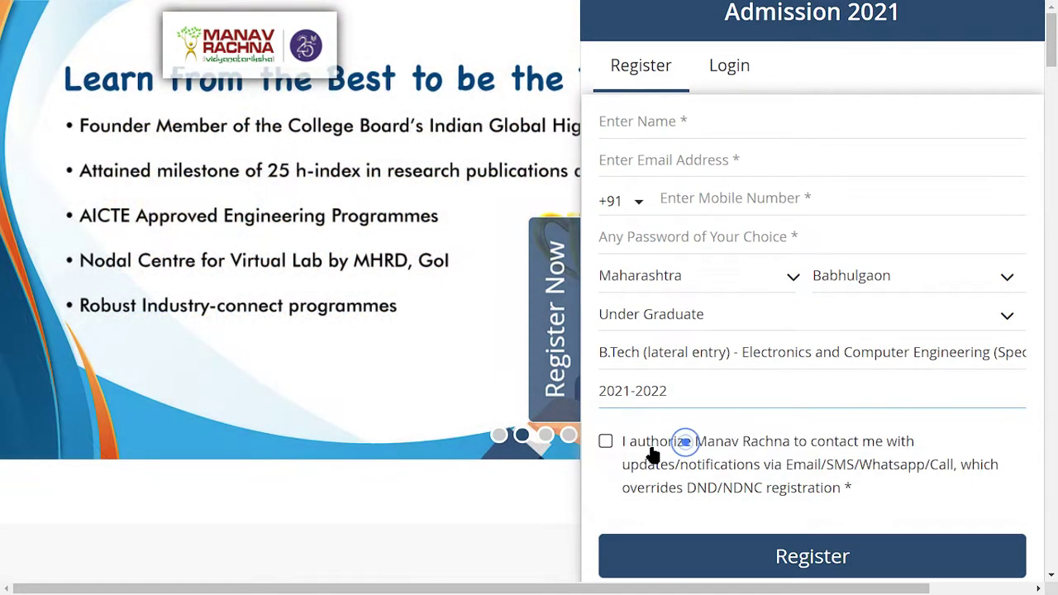
pyautogui.click(606, 440)
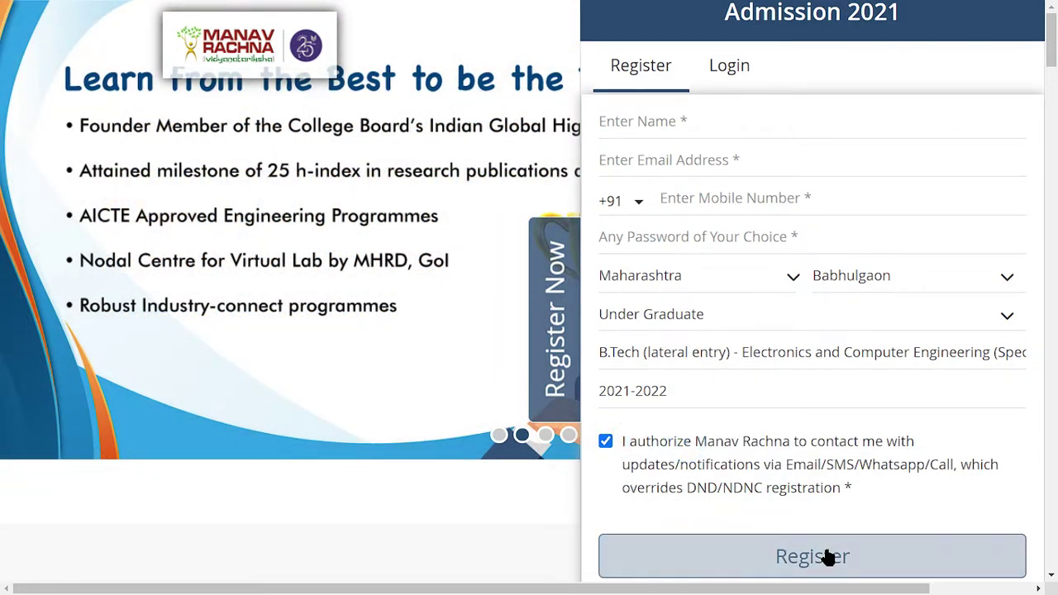
pyautogui.scroll(-1, 810, 547)
pyautogui.click(781, 536)
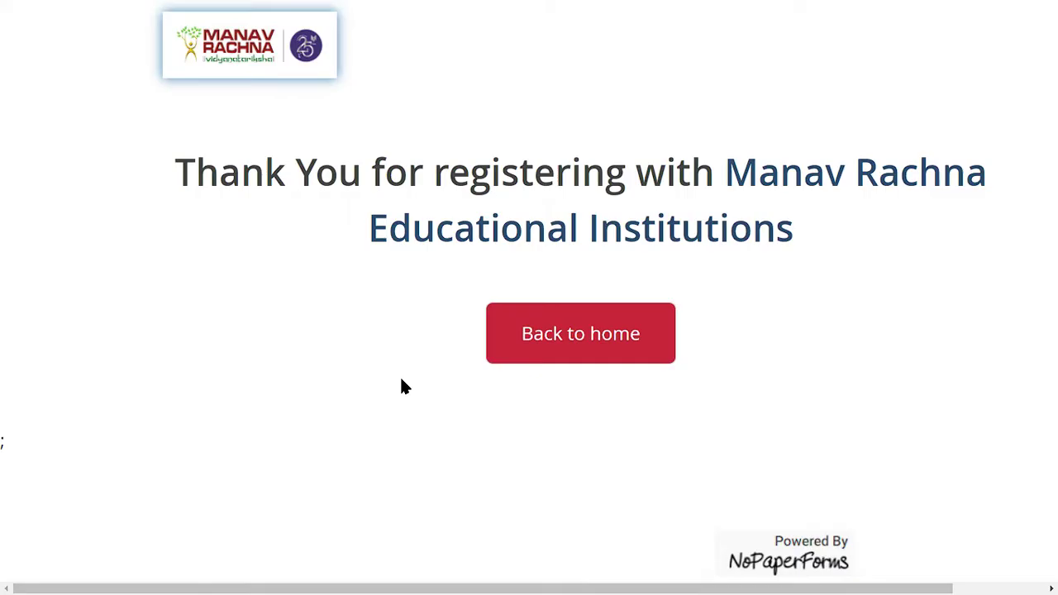
# Examine the thank-you message on the registration confirmation page, and go back to home.
pyautogui.hotkey('ctrl', '+')
pyautogui.moveTo(277, 228); pyautogui.dragTo(698, 224)
pyautogui.hotkey('ctrl', '-')
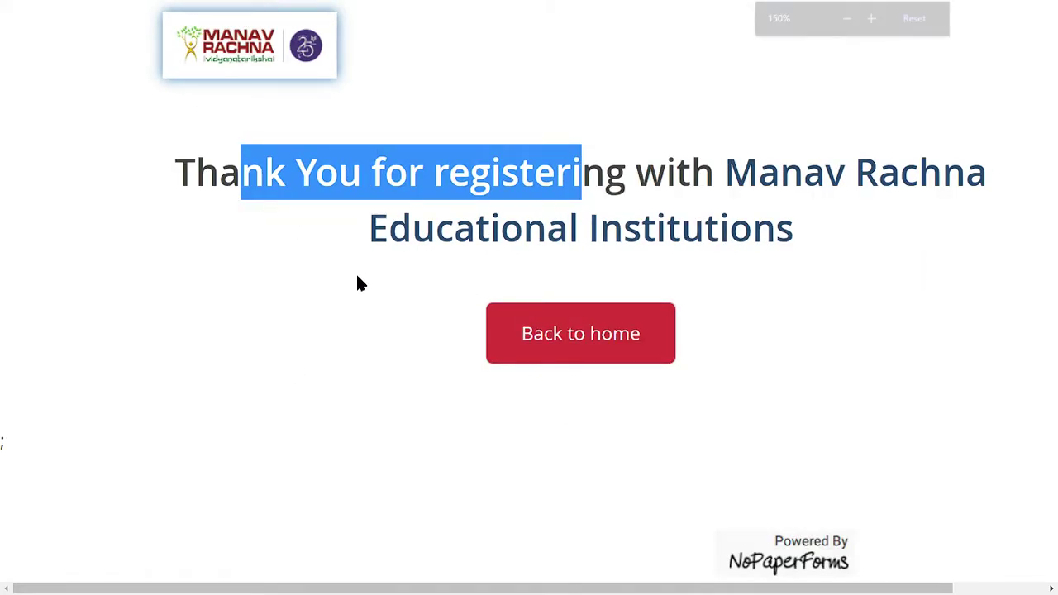
pyautogui.moveTo(425, 245); pyautogui.dragTo(708, 245)
pyautogui.click(738, 467)
pyautogui.click(593, 333)
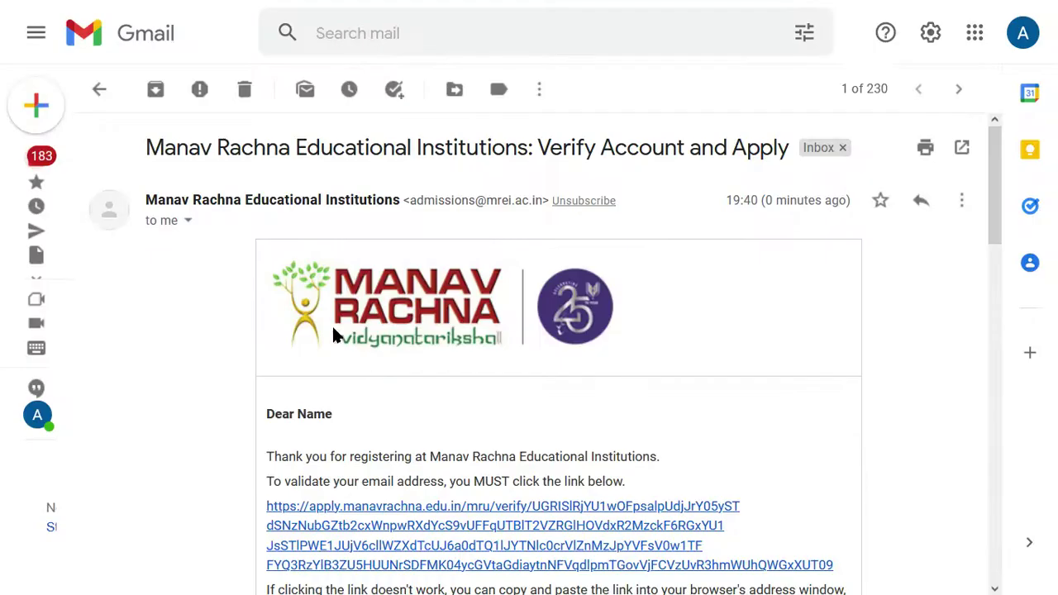
# Review the "Verify Account and Apply" email from Manav Rachna in Gmail and open its account verification link.
pyautogui.moveTo(147, 147); pyautogui.dragTo(416, 148)
pyautogui.click(438, 147)
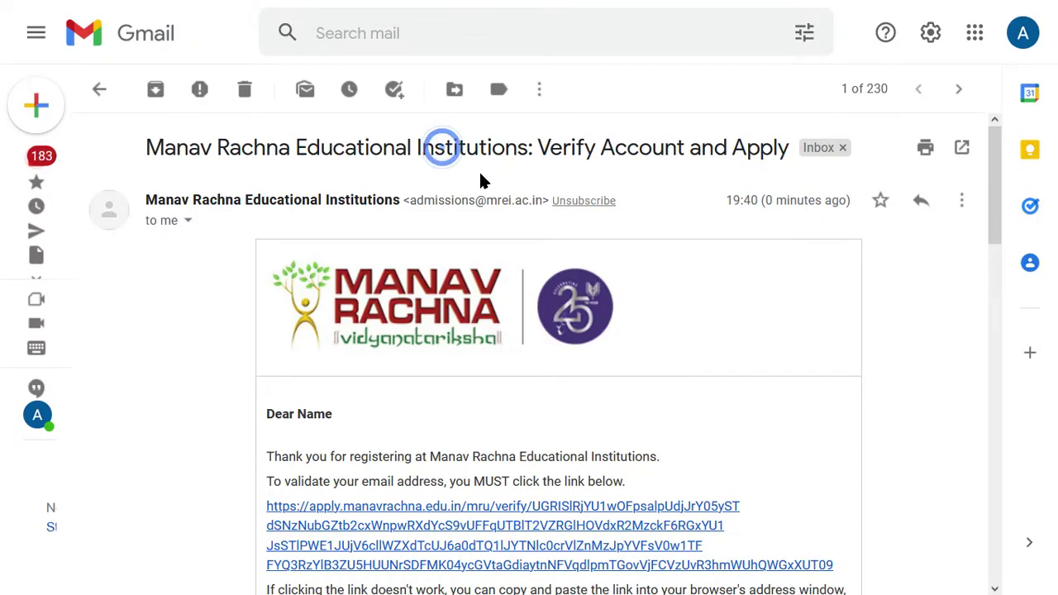
pyautogui.moveTo(542, 147); pyautogui.dragTo(669, 147)
pyautogui.scroll(-3, 313, 271)
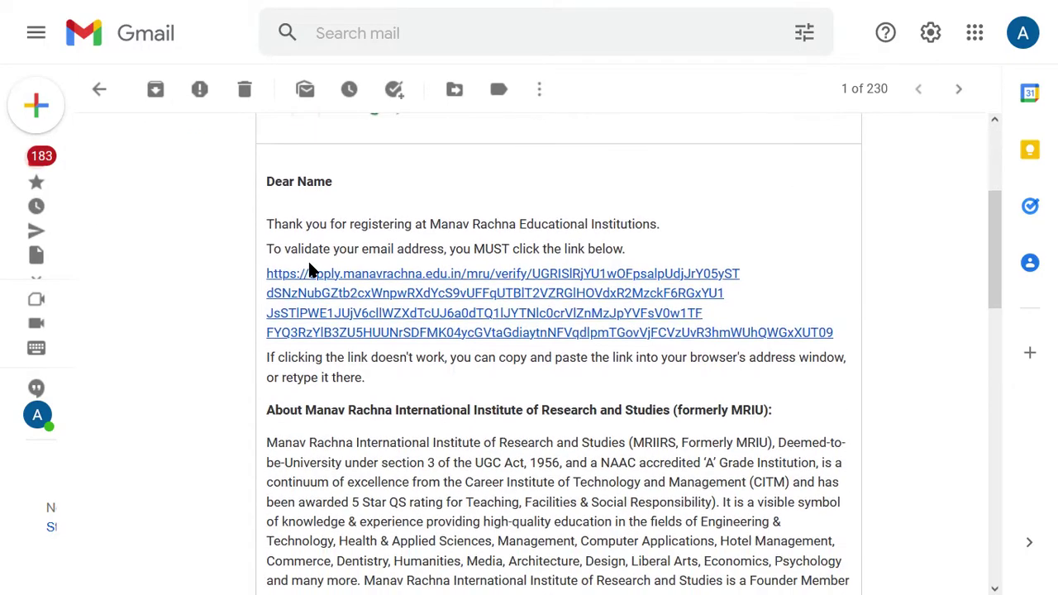
pyautogui.click(348, 303)
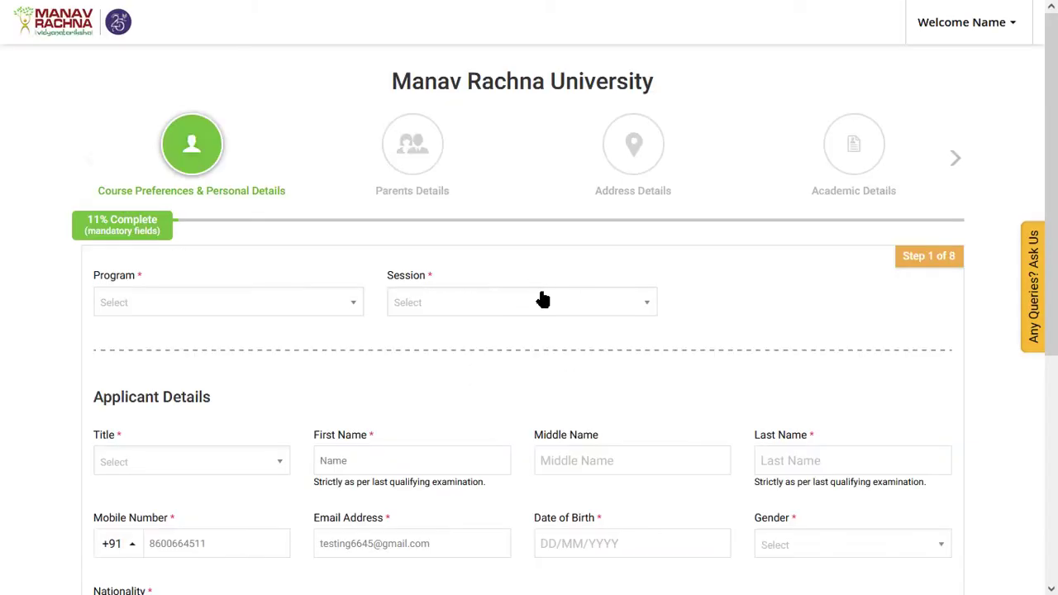
# Set the application's program to Under Graduate and its session to 2021-2022.
pyautogui.scroll(-1, 171, 277)
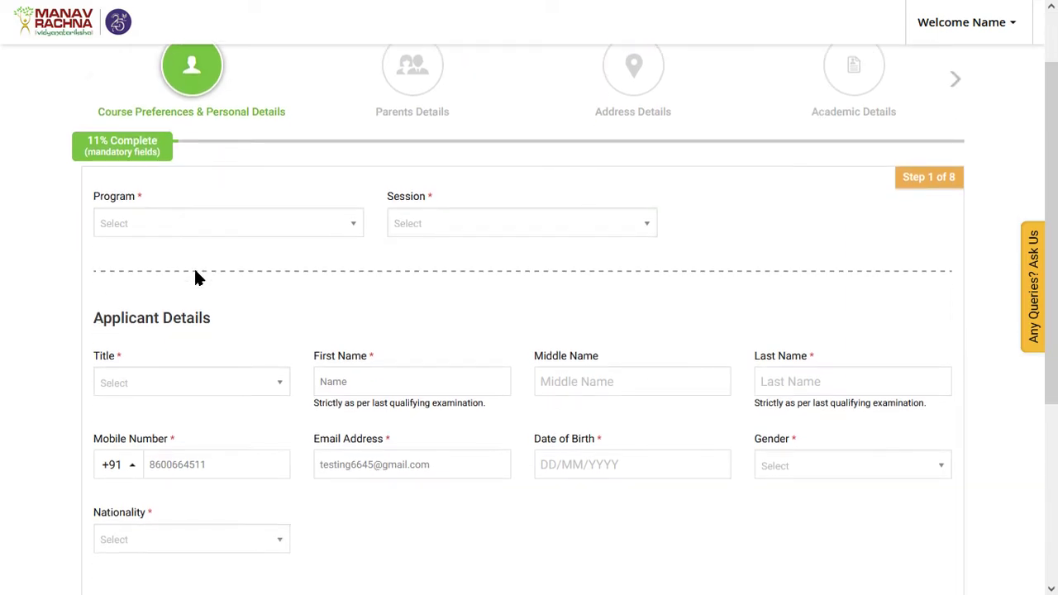
pyautogui.click(165, 225)
pyautogui.hotkey('ctrl', '+')
pyautogui.click(76, 222)
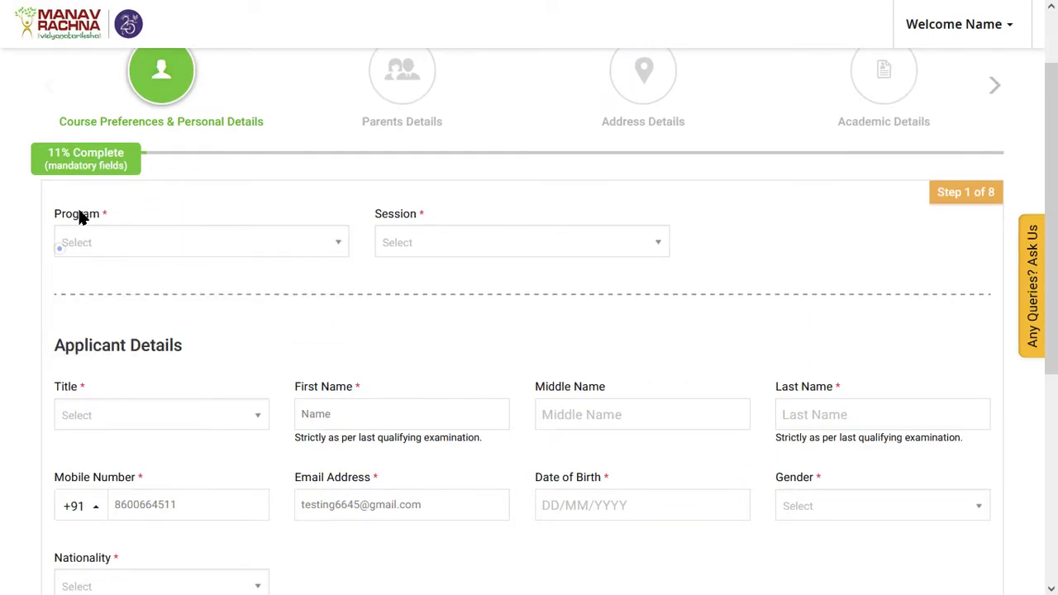
pyautogui.click(99, 240)
pyautogui.click(125, 314)
pyautogui.click(103, 238)
pyautogui.click(113, 337)
pyautogui.click(430, 241)
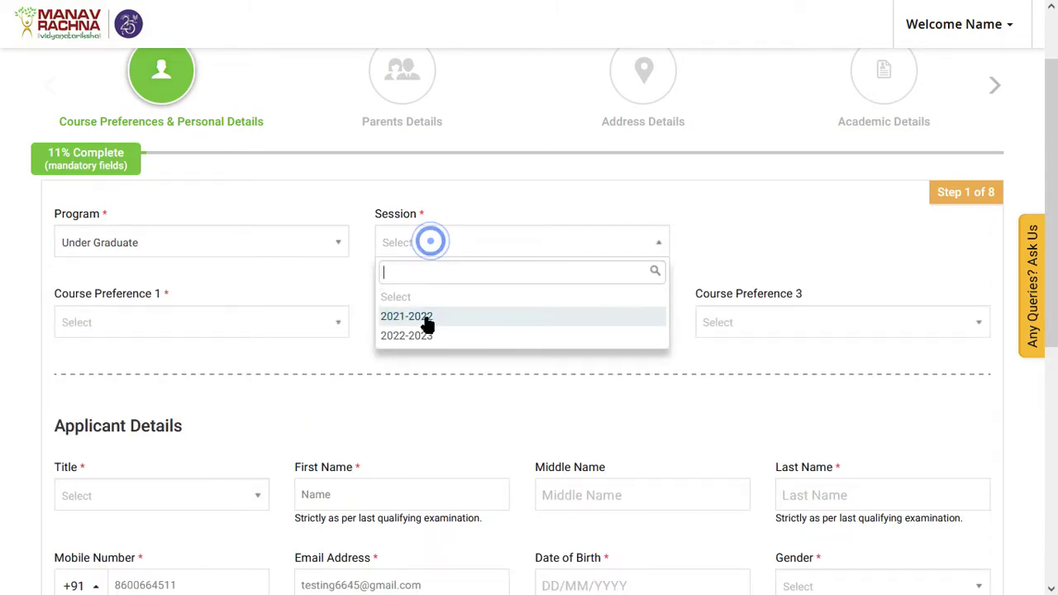
pyautogui.click(435, 319)
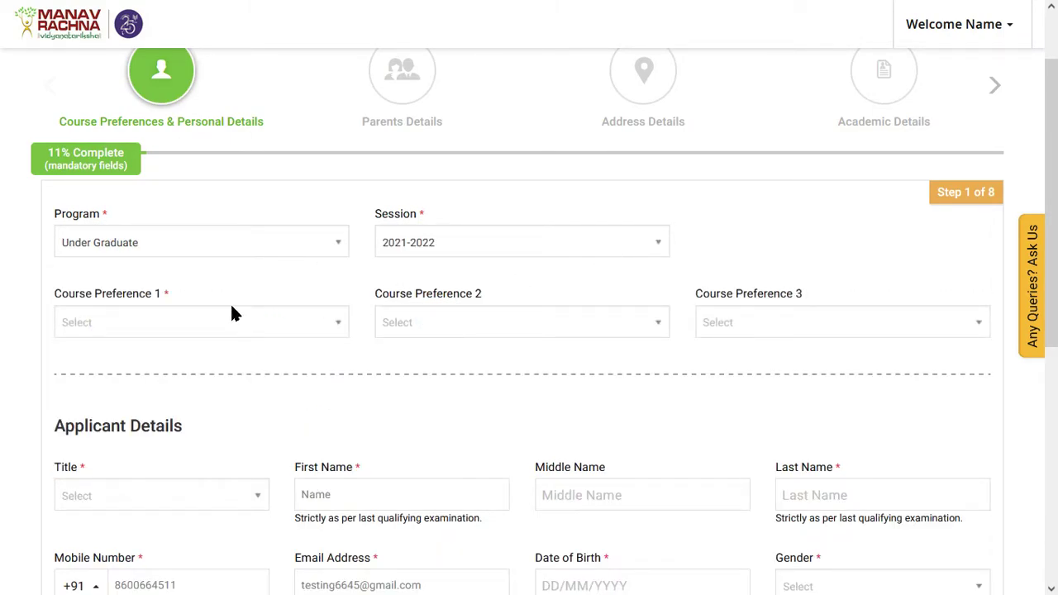
# Look through the available courses and set Course Preference 1 to B.Com. LL.B. (Hons).
pyautogui.click(177, 324)
pyautogui.click(399, 244)
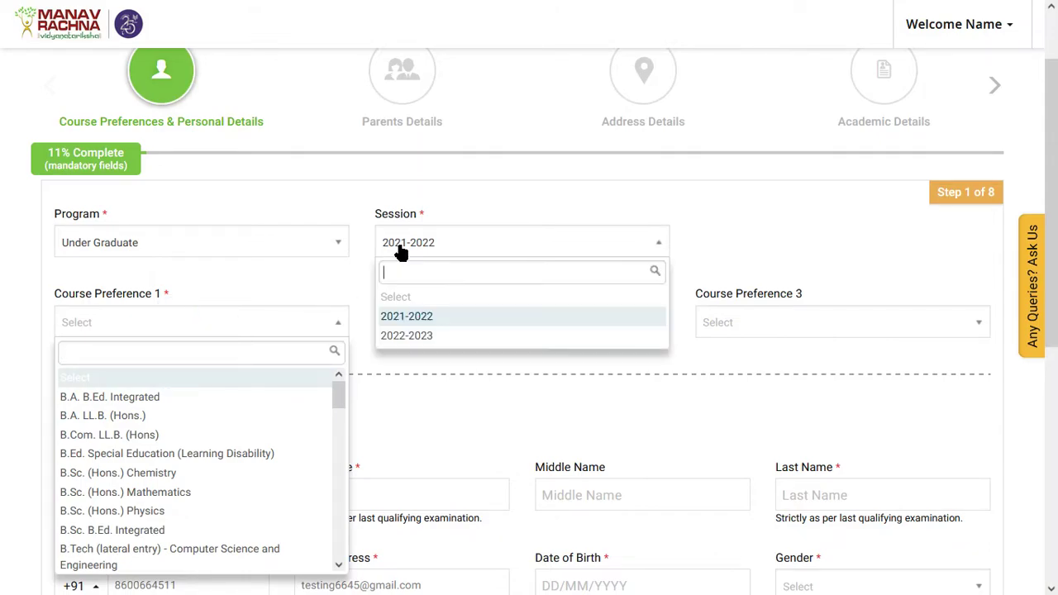
pyautogui.click(281, 302)
pyautogui.click(159, 323)
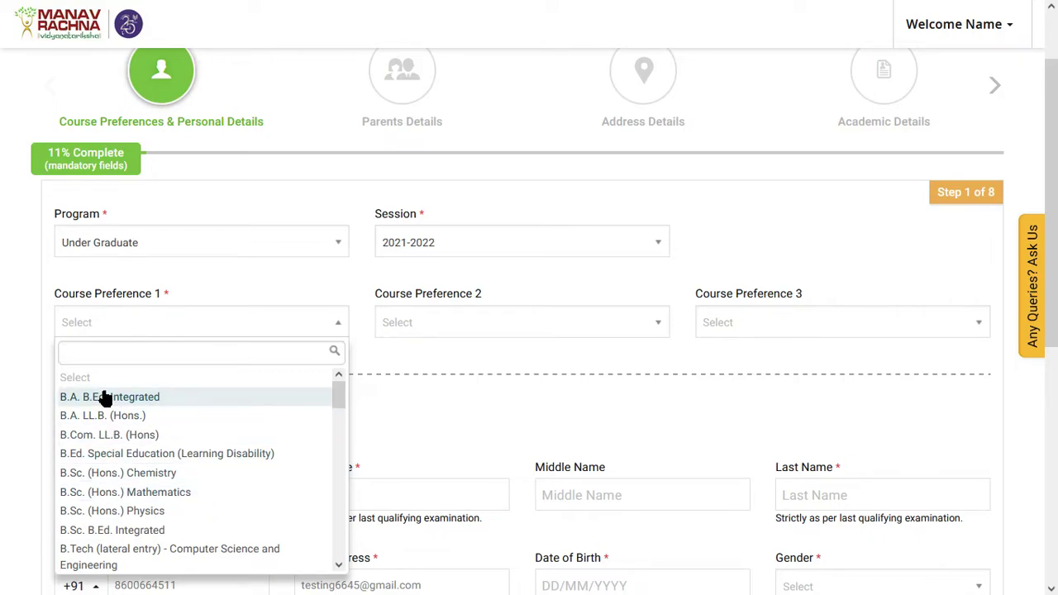
pyautogui.scroll(-1, 122, 422)
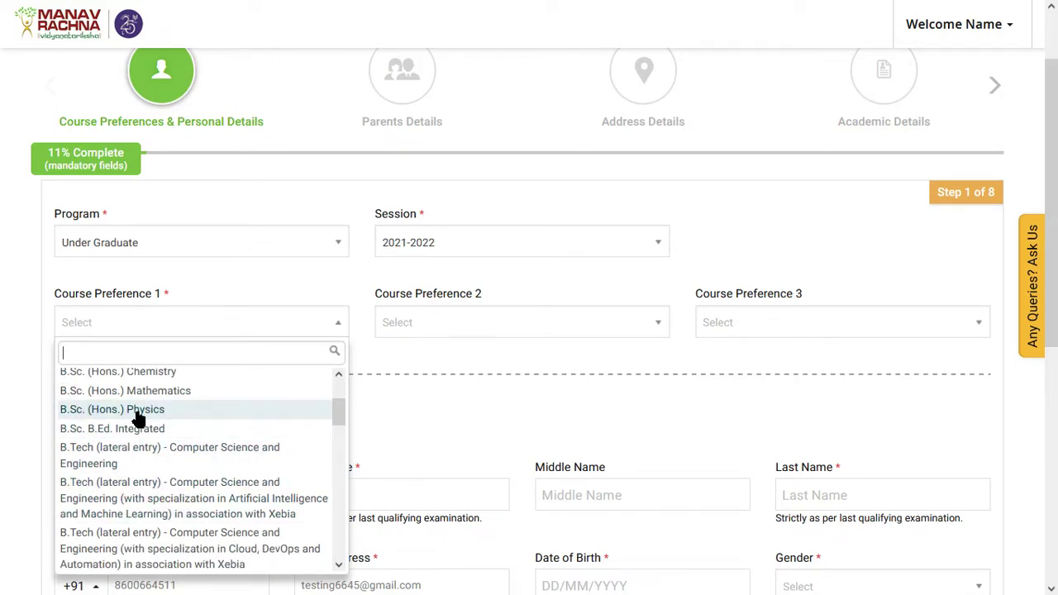
pyautogui.scroll(1, 138, 419)
pyautogui.click(108, 435)
# Set Course Preference 2 to B.A. LL.B. (Hons.) and choose a course for Course Preference 3.
pyautogui.click(436, 327)
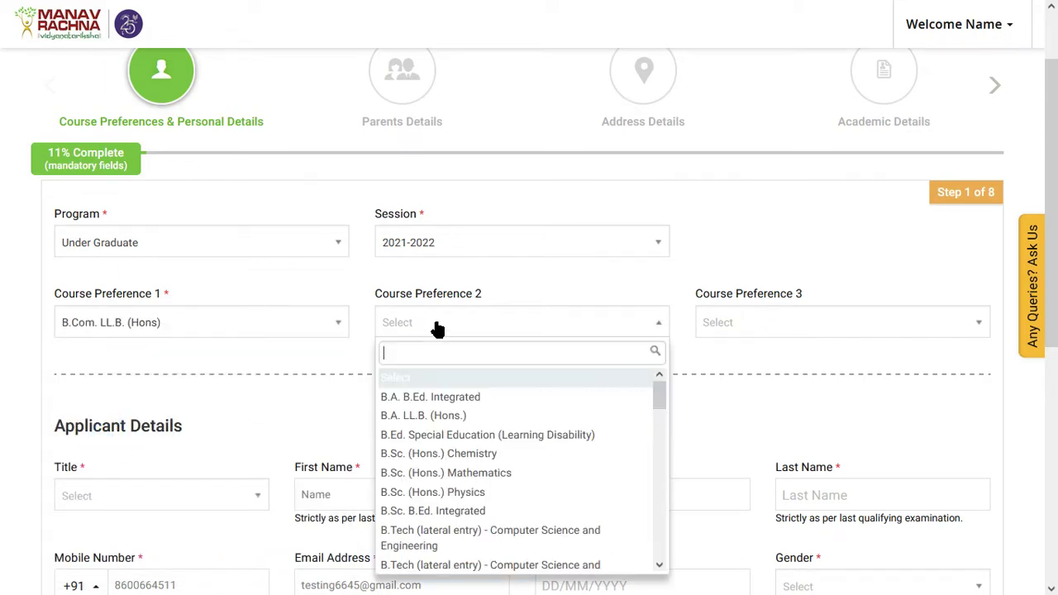
pyautogui.click(451, 415)
pyautogui.click(771, 323)
pyautogui.click(766, 453)
# Set the applicant's title to Mr and go through the first and middle name fields.
pyautogui.scroll(-3, 419, 436)
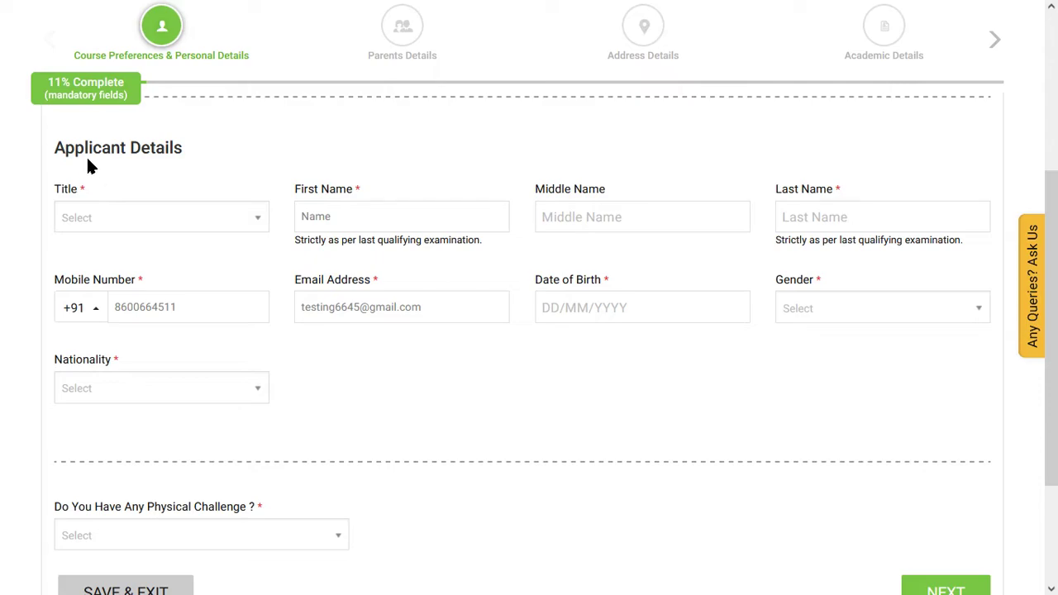
pyautogui.click(104, 218)
pyautogui.click(111, 300)
pyautogui.click(345, 220)
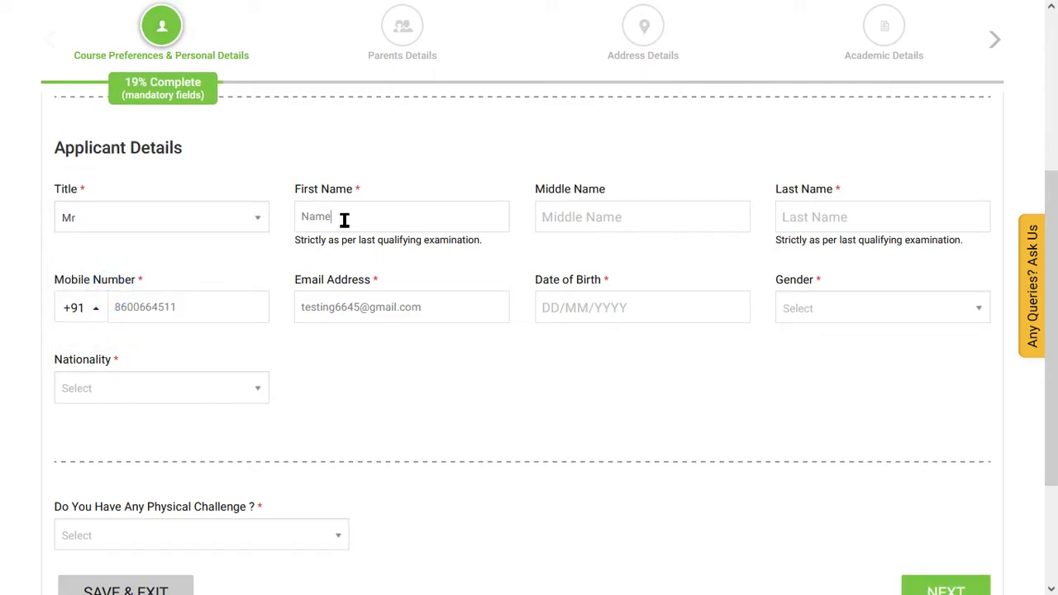
pyautogui.click(607, 216)
# Pick the applicant's date of birth from the calendar and set the gender to Male.
pyautogui.click(628, 324)
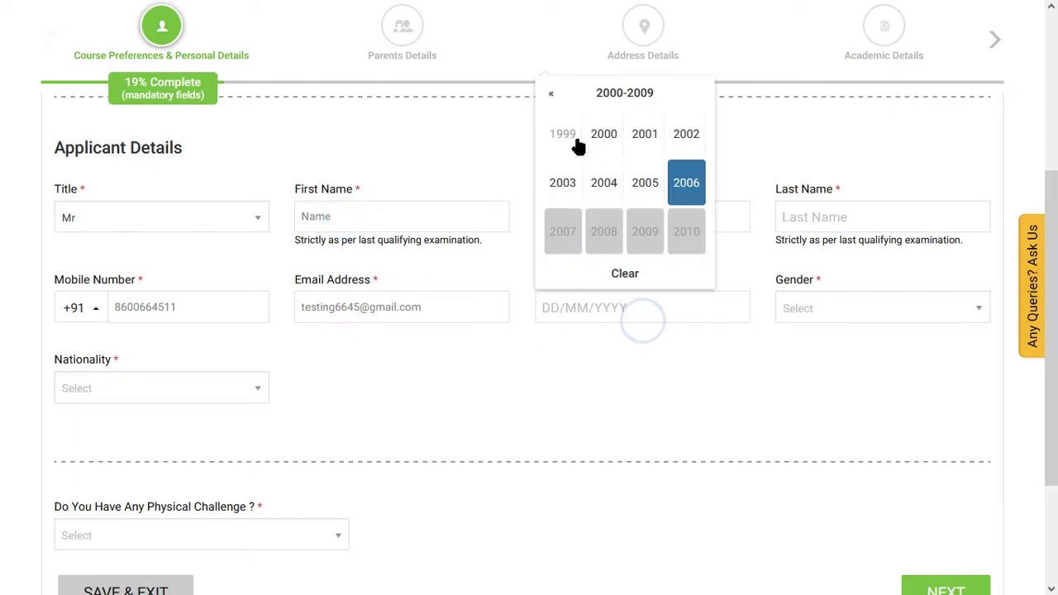
pyautogui.click(604, 134)
pyautogui.click(562, 134)
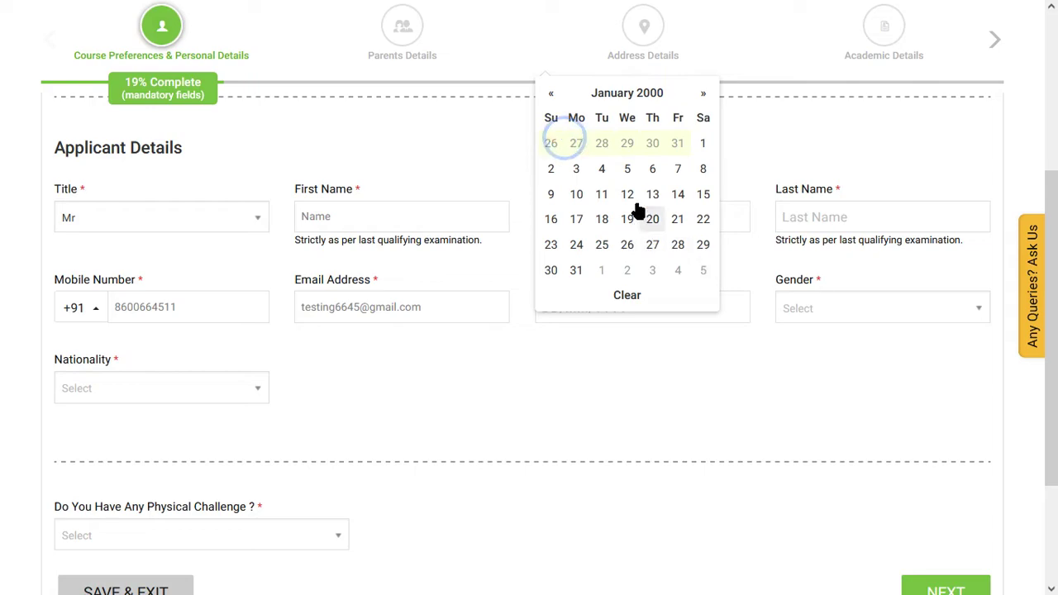
pyautogui.click(699, 142)
pyautogui.click(821, 313)
pyautogui.click(819, 378)
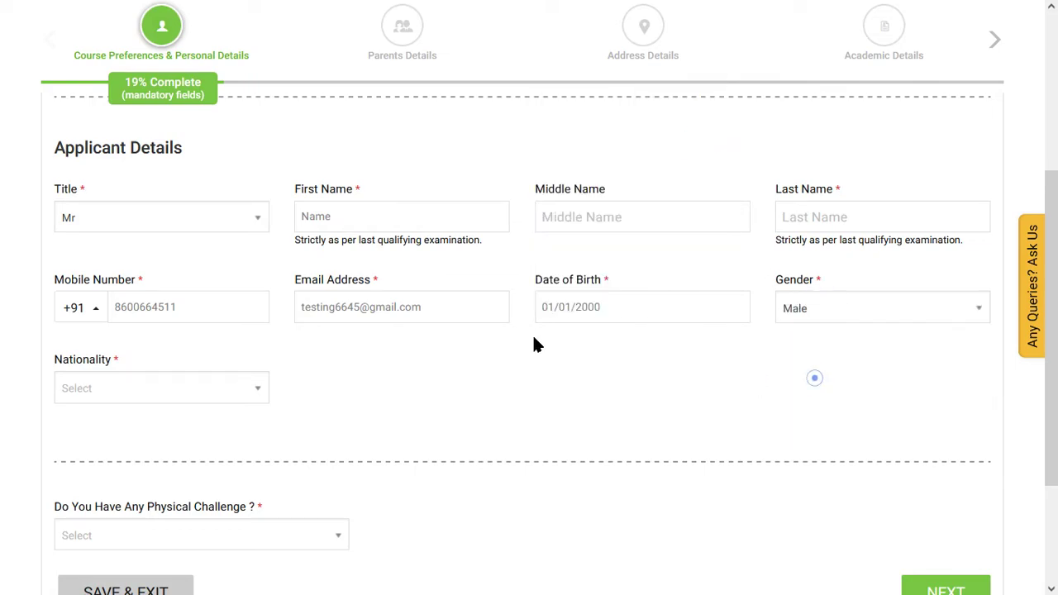
# Set the applicant's nationality to Indian.
pyautogui.scroll(-2, 176, 295)
pyautogui.click(107, 230)
pyautogui.click(101, 297)
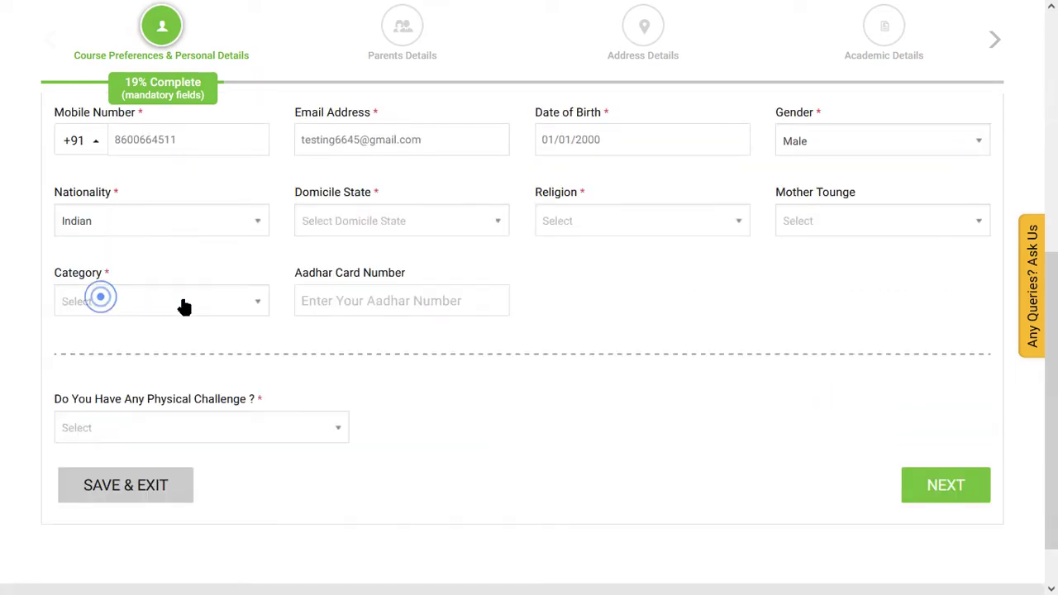
# Set the applicant's domicile state to Maharashtra.
pyautogui.scroll(-1, 68, 237)
pyautogui.click(351, 164)
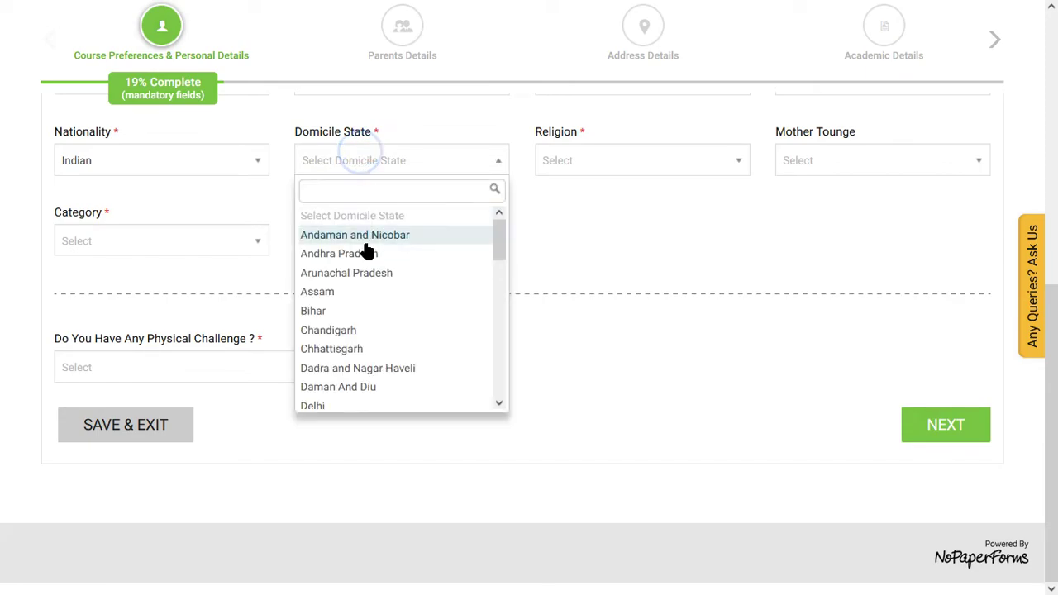
pyautogui.scroll(-5, 359, 247)
pyautogui.click(329, 279)
pyautogui.click(388, 165)
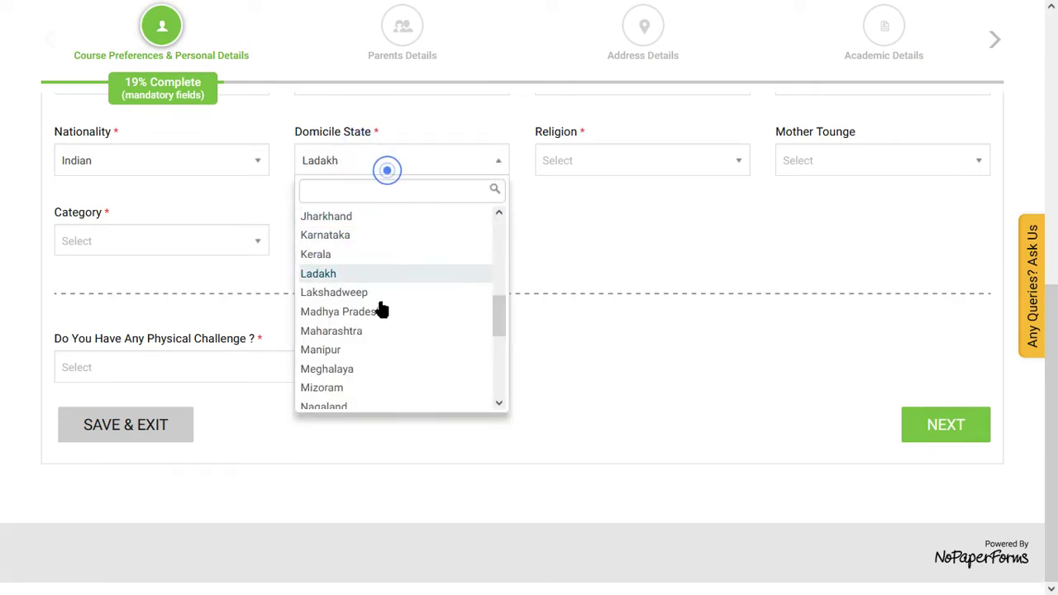
pyautogui.scroll(-2, 355, 300)
pyautogui.click(344, 234)
# Set the applicant's religion to HINDUISM and the mother tongue to HINDI.
pyautogui.click(584, 160)
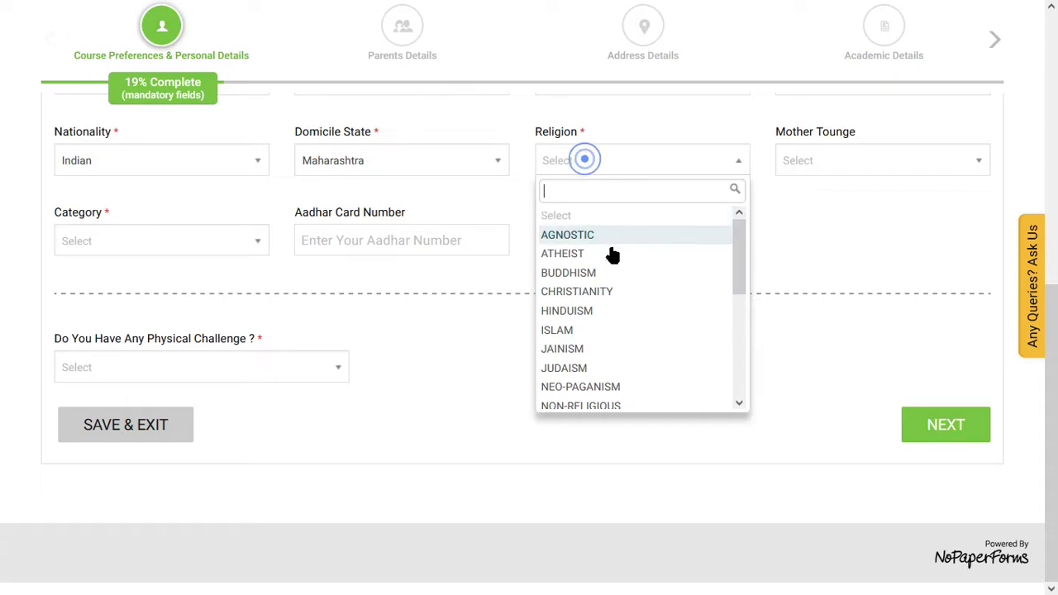
pyautogui.click(601, 304)
pyautogui.click(641, 157)
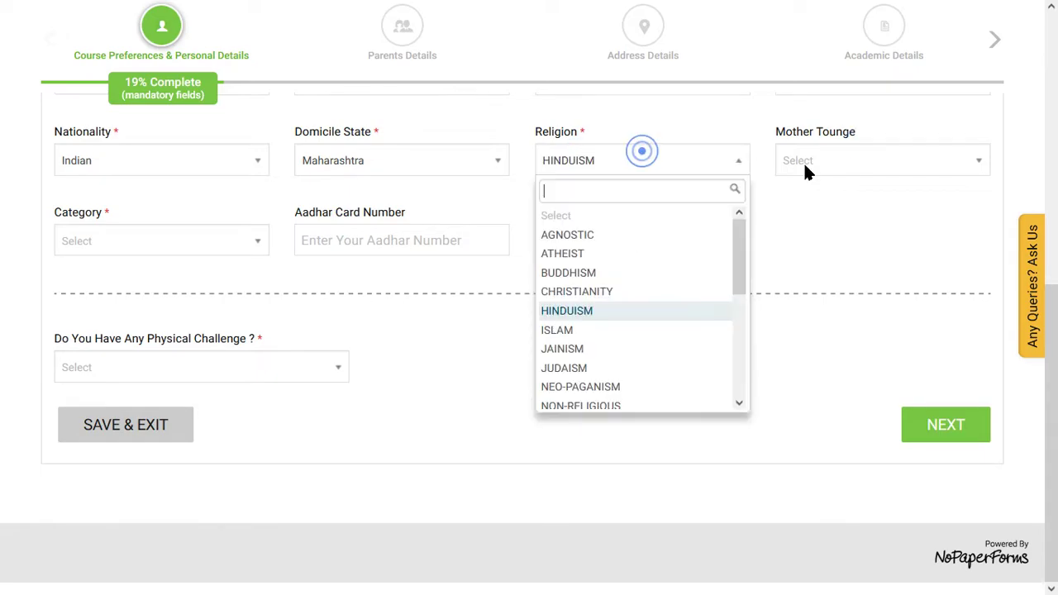
pyautogui.click(843, 165)
pyautogui.click(803, 254)
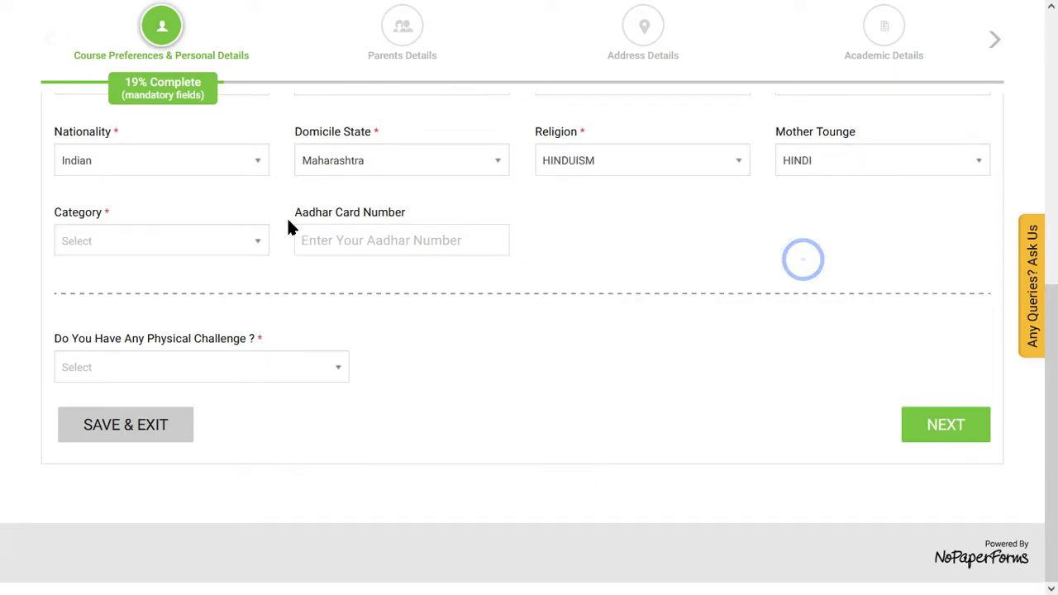
# Set the applicant's category to General.
pyautogui.click(108, 242)
pyautogui.click(99, 301)
pyautogui.click(72, 240)
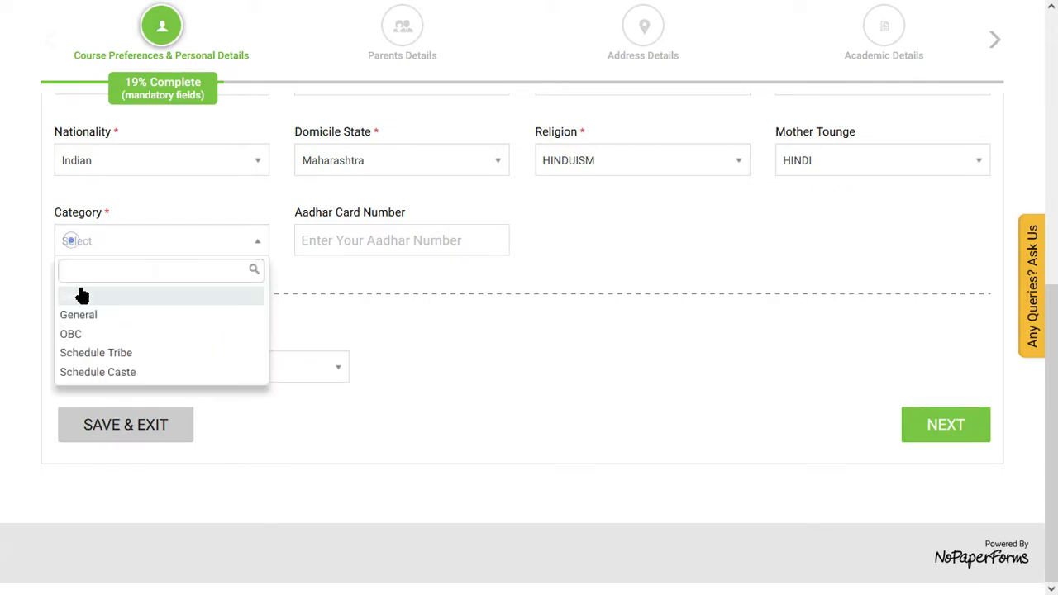
pyautogui.click(78, 315)
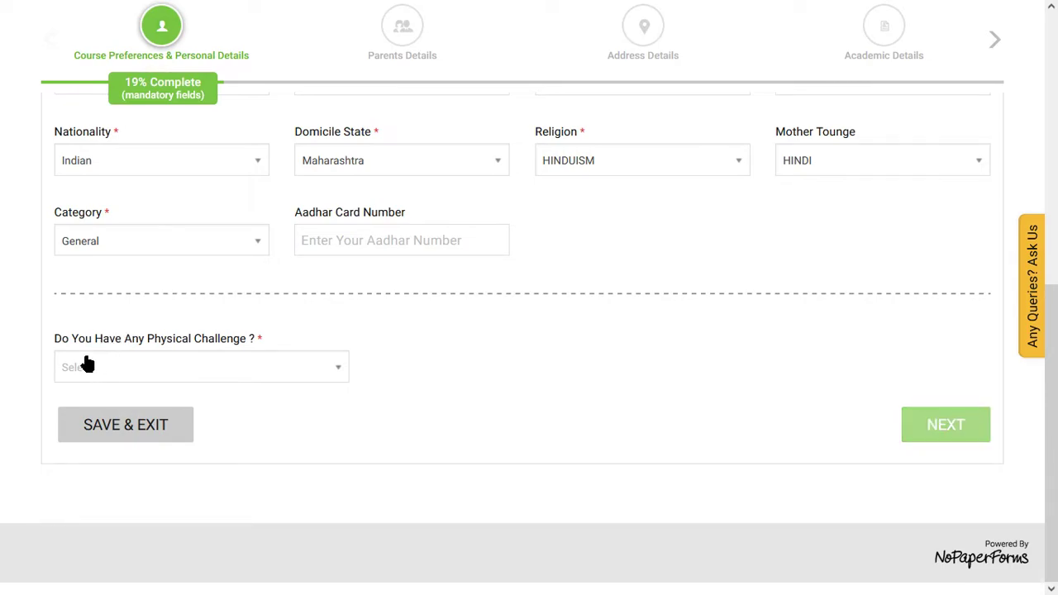
# Answer No to the physical challenge question and continue to the Parents Details step.
pyautogui.click(221, 369)
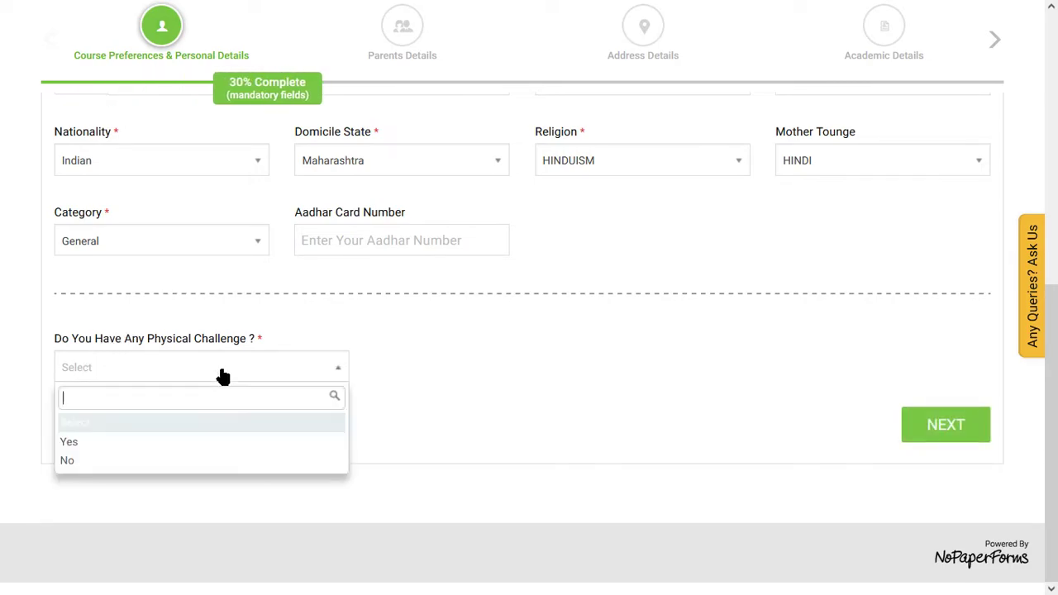
pyautogui.click(67, 460)
pyautogui.click(944, 426)
# Set the father's salutation to Mr in the Father's Details section.
pyautogui.tripleClick(165, 305)
pyautogui.click(165, 305)
pyautogui.scroll(-1, 185, 322)
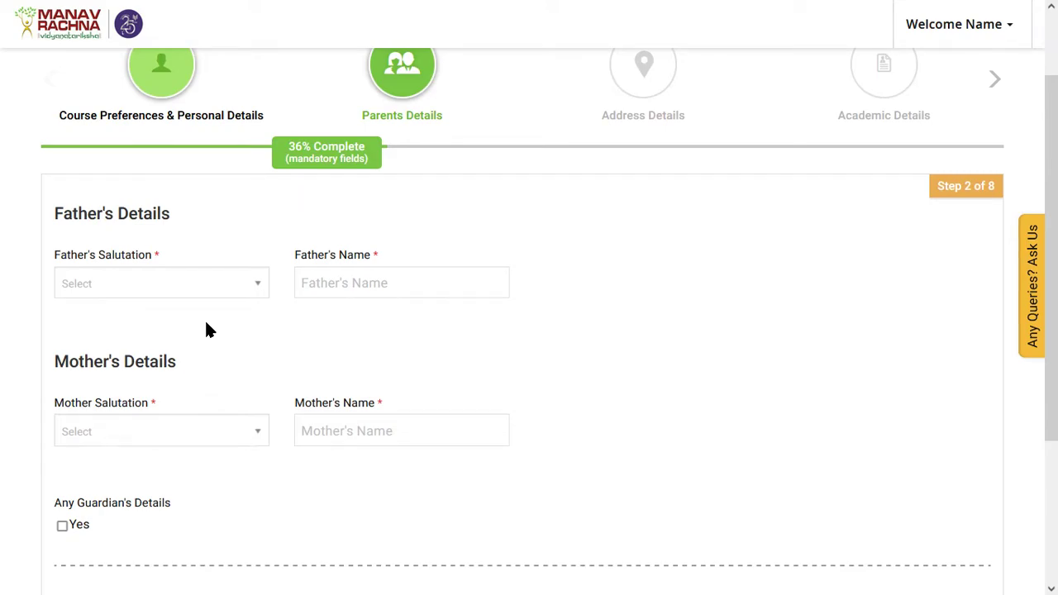
pyautogui.click(125, 285)
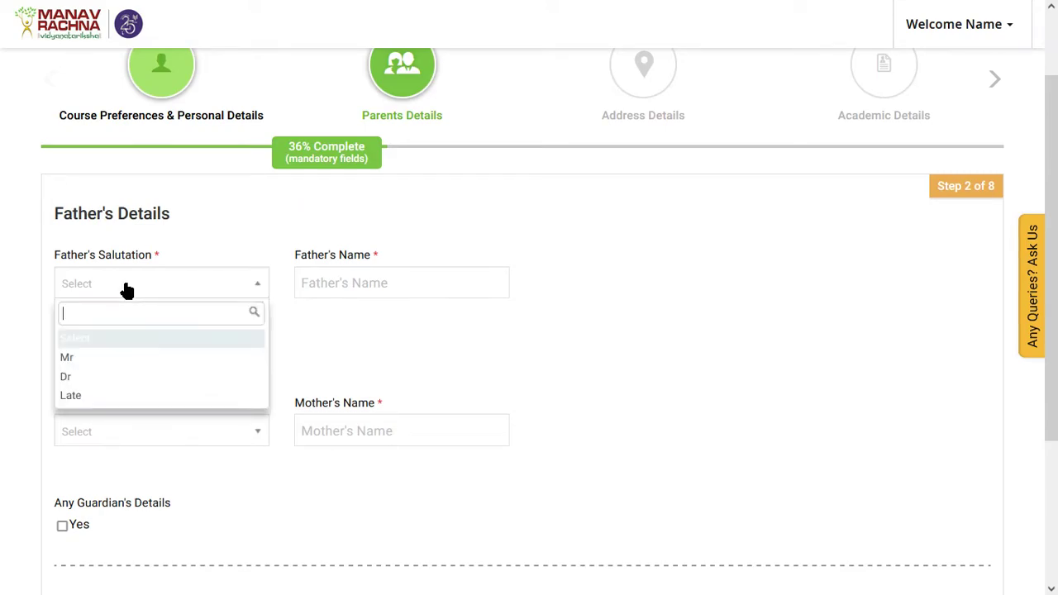
pyautogui.click(103, 362)
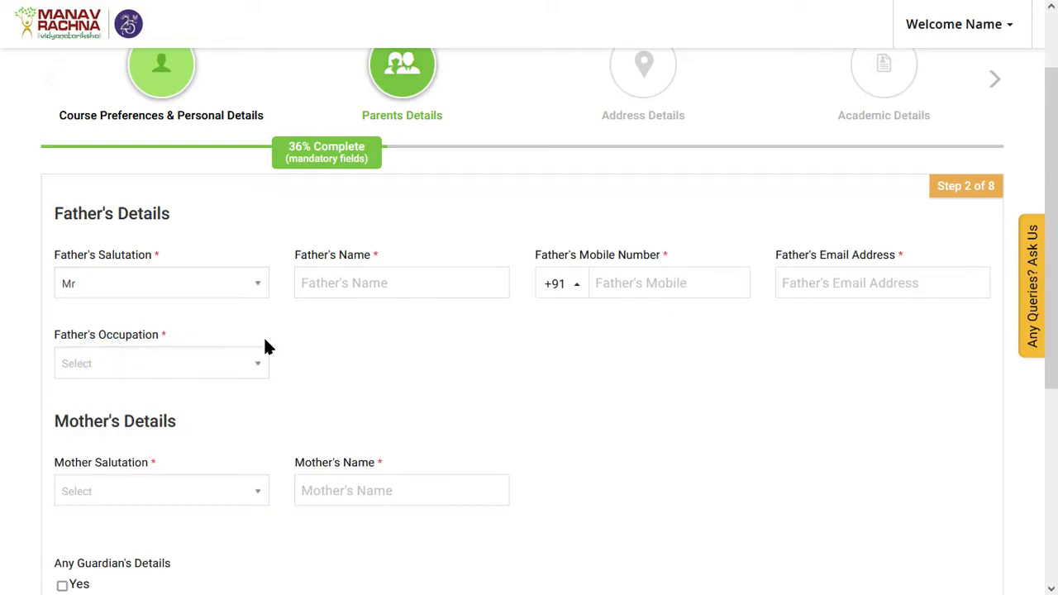
# Go through the father's name, mobile number and email fields and set the father's occupation to Business.
pyautogui.click(389, 288)
pyautogui.click(700, 287)
pyautogui.click(860, 294)
pyautogui.scroll(-3, 781, 314)
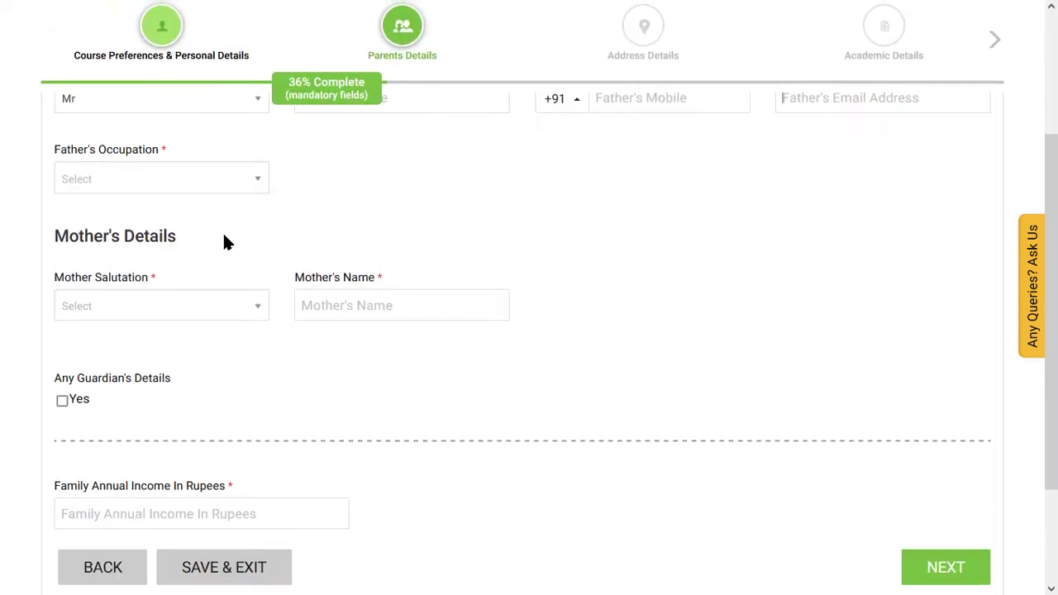
pyautogui.click(94, 177)
pyautogui.click(95, 271)
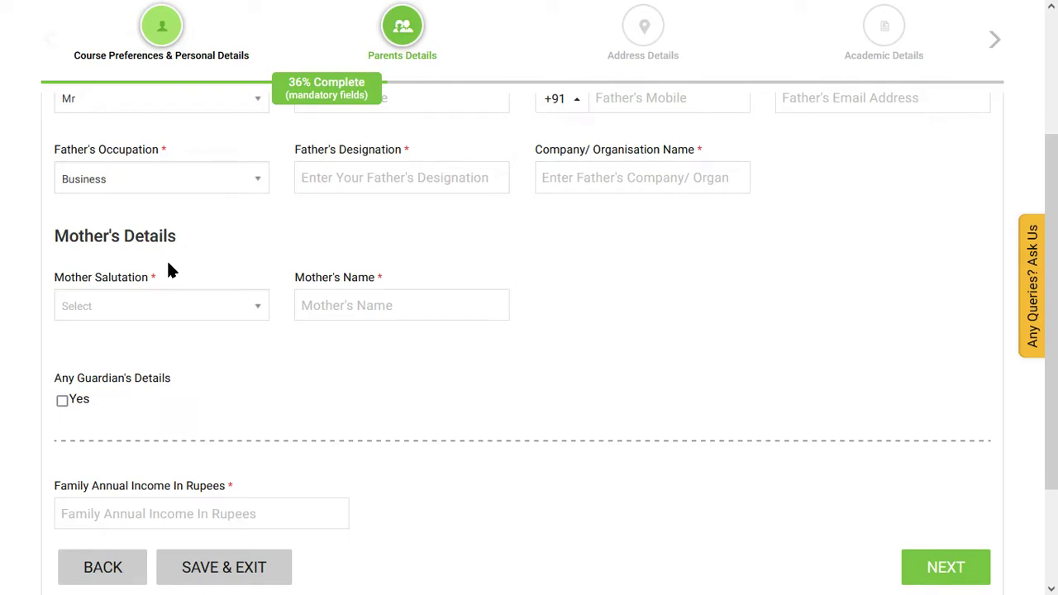
# Set the mother's salutation to Mrs and go through the mother's name, mobile number and email fields.
pyautogui.click(94, 301)
pyautogui.click(97, 381)
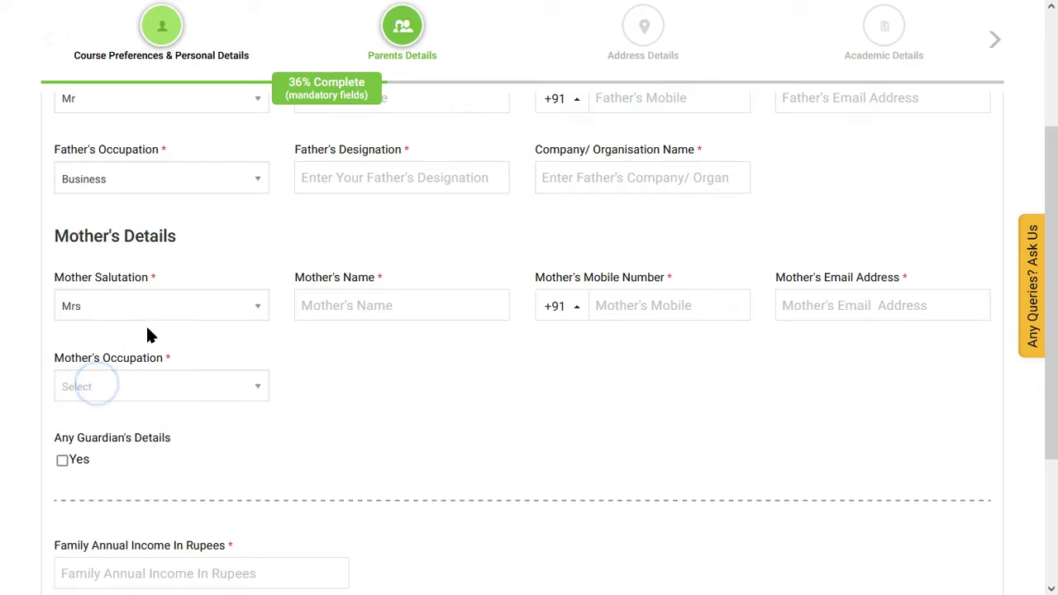
pyautogui.click(409, 321)
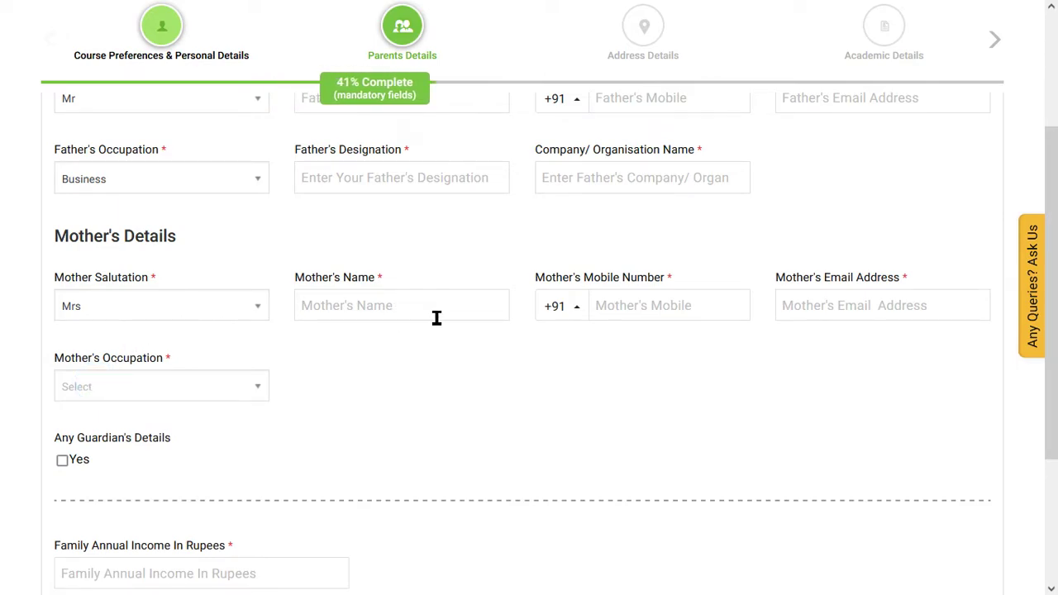
pyautogui.click(627, 310)
pyautogui.click(885, 305)
# Set the mother's occupation to Homemaker.
pyautogui.scroll(-1, 324, 329)
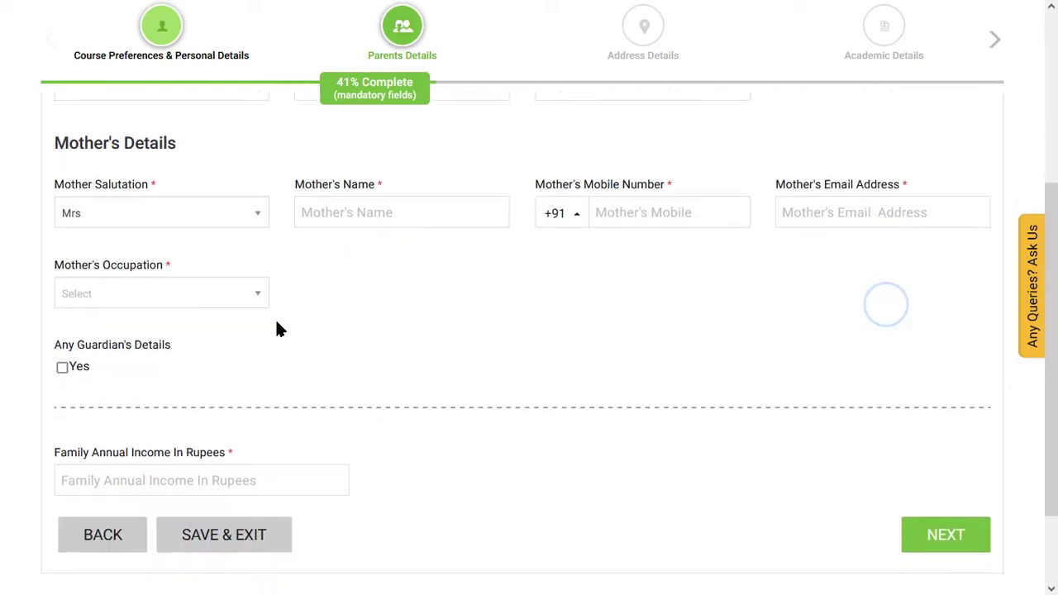
pyautogui.click(141, 299)
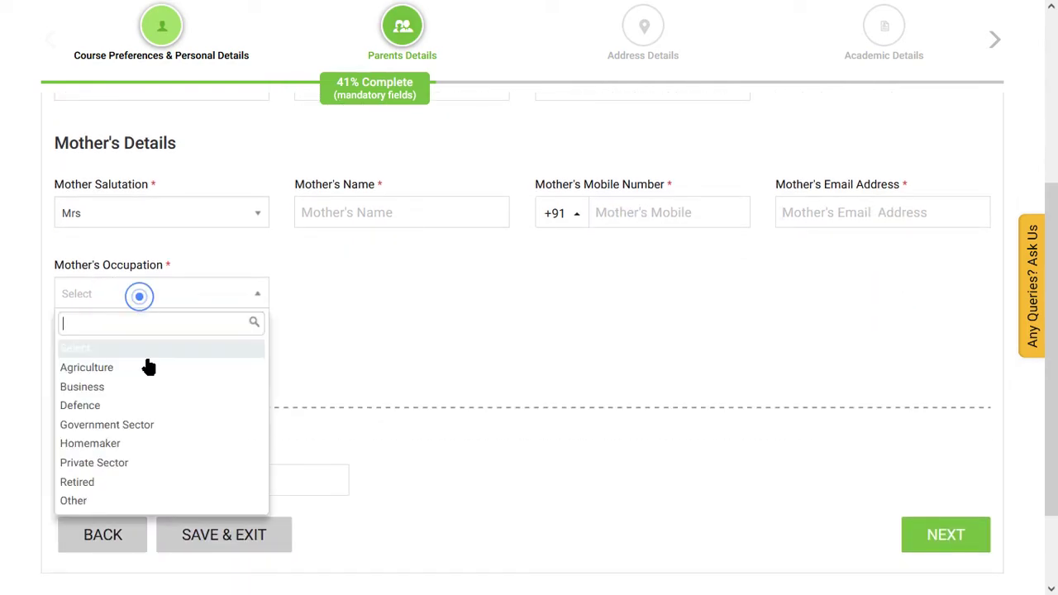
pyautogui.click(138, 450)
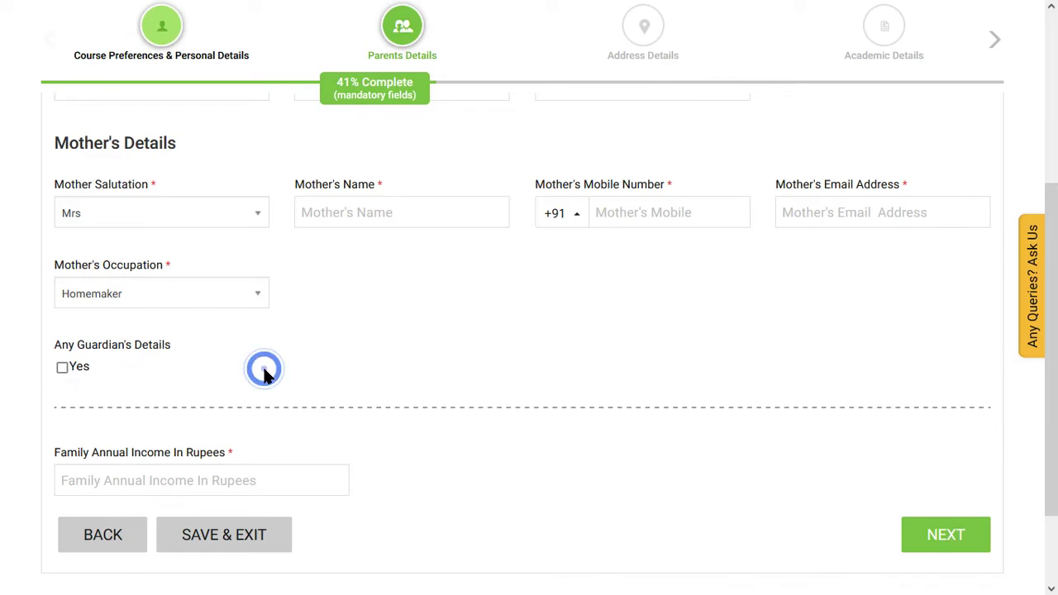
# Turn on the guardian's details option to view its fields and turn it off again.
pyautogui.scroll(-2, 211, 353)
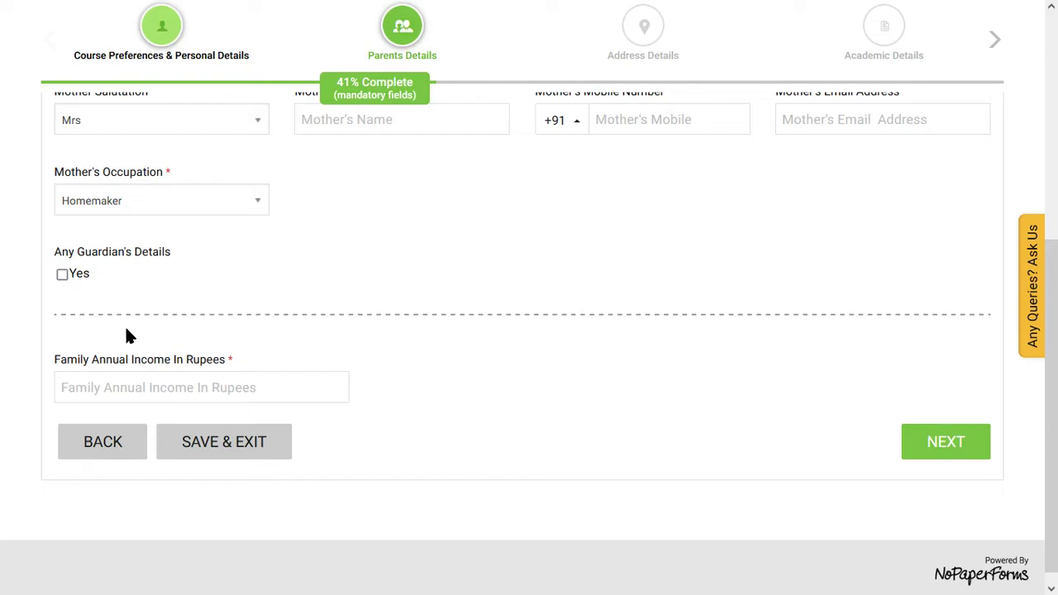
pyautogui.click(62, 273)
pyautogui.click(109, 383)
pyautogui.click(62, 273)
# Go to the family annual income field and continue to the Address Details step.
pyautogui.moveTo(56, 342); pyautogui.dragTo(195, 348)
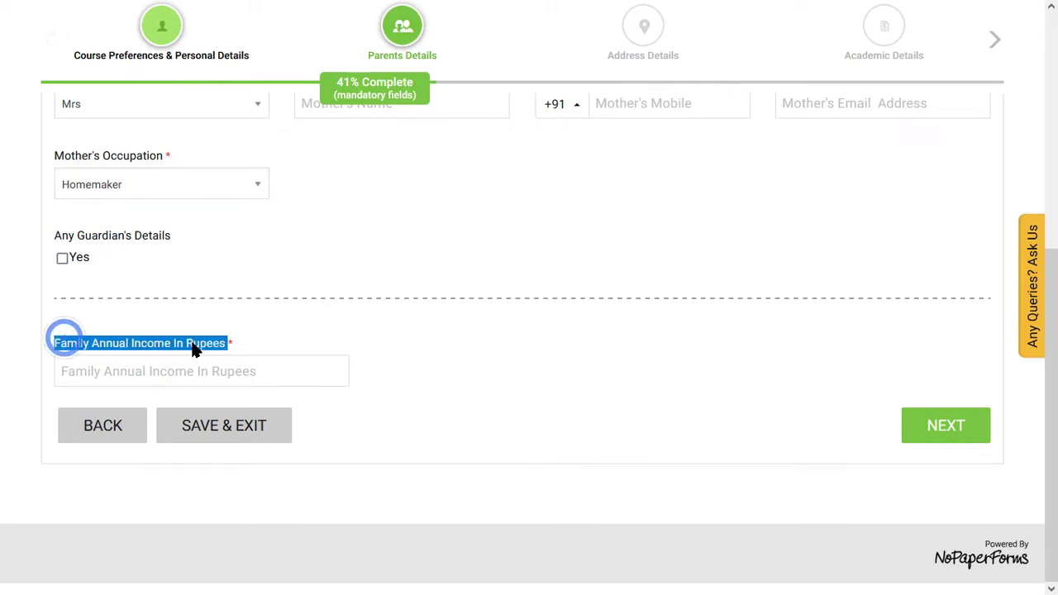
pyautogui.click(194, 347)
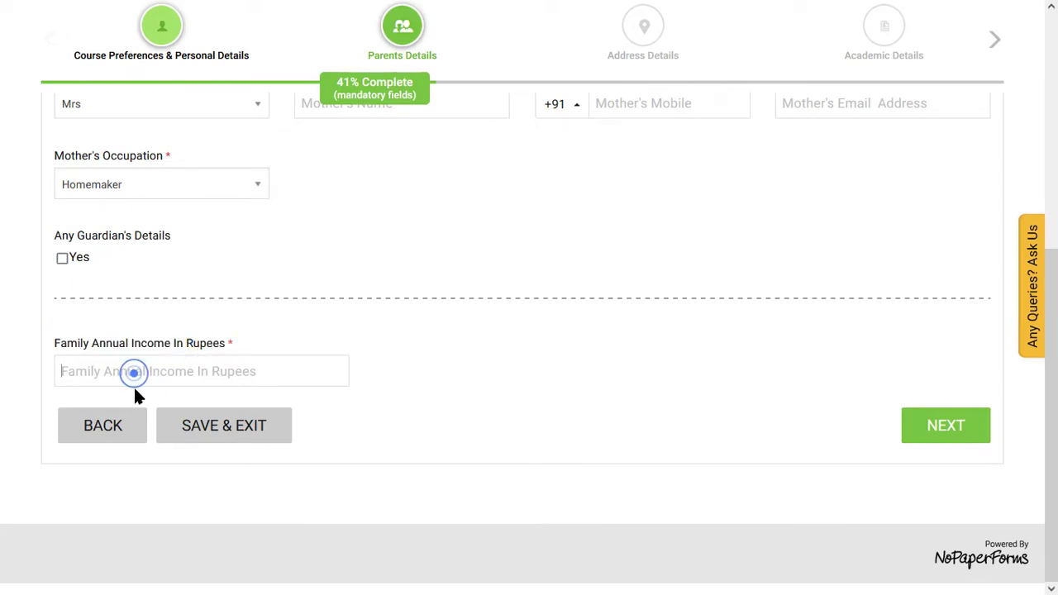
pyautogui.click(110, 371)
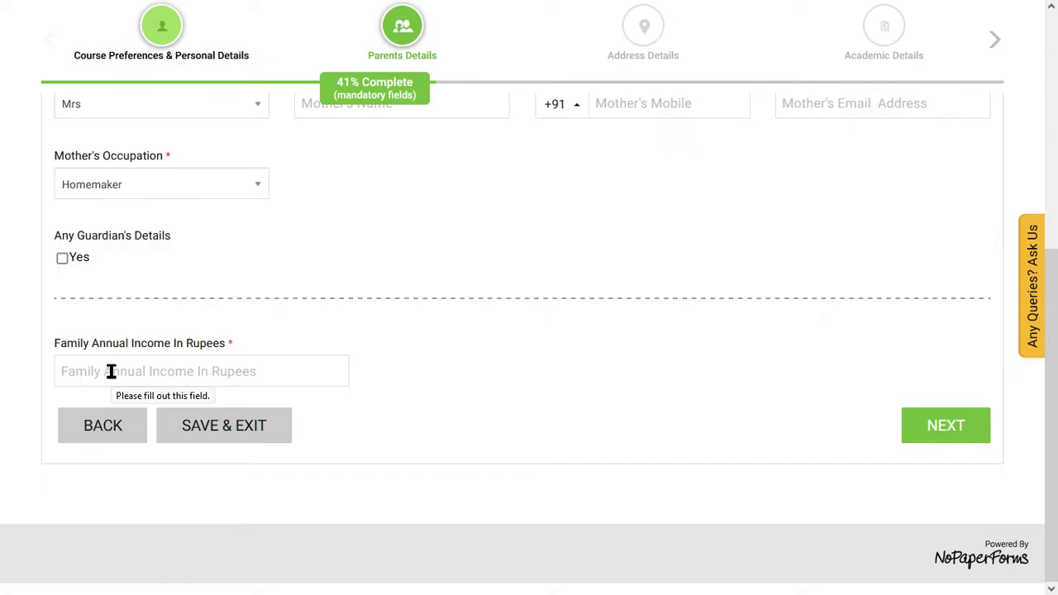
pyautogui.click(131, 371)
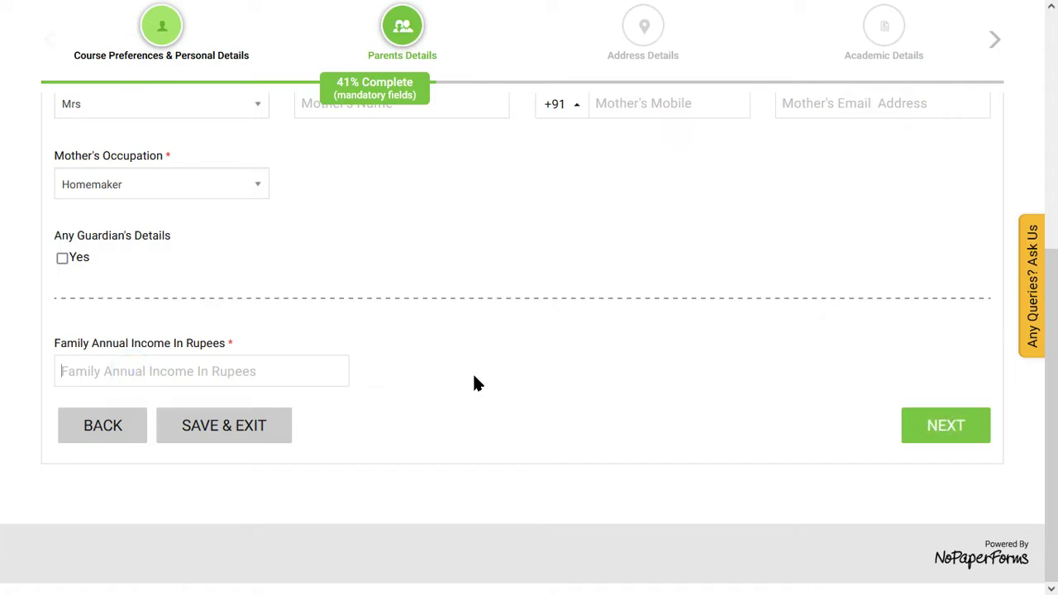
pyautogui.click(950, 435)
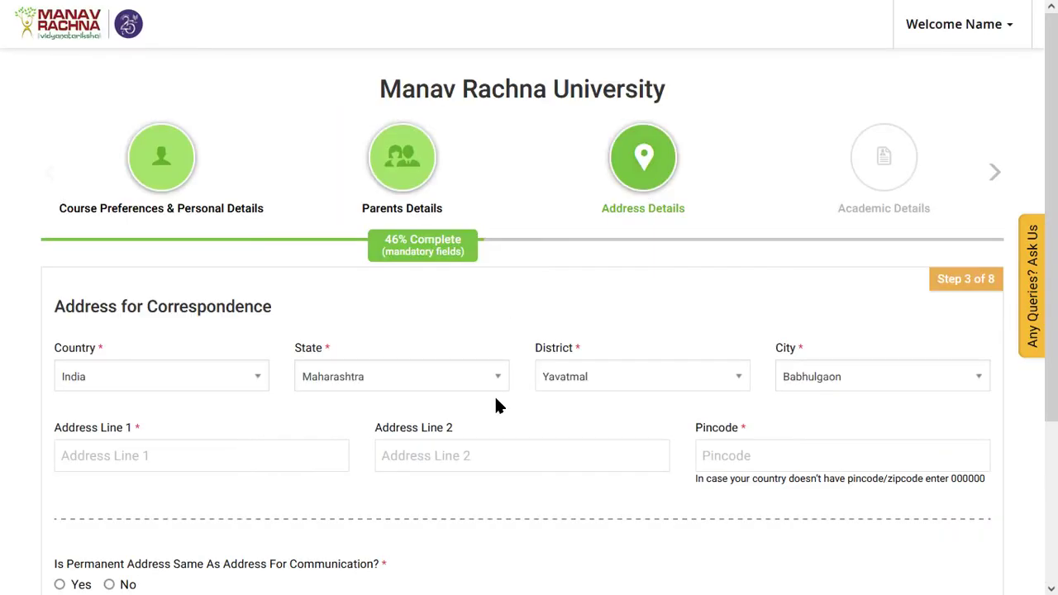
# Review the Address for Correspondence section and go through the Address Line 1 and Address Line 2 fields.
pyautogui.moveTo(86, 304); pyautogui.dragTo(198, 306)
pyautogui.click(199, 306)
pyautogui.scroll(-1, 165, 312)
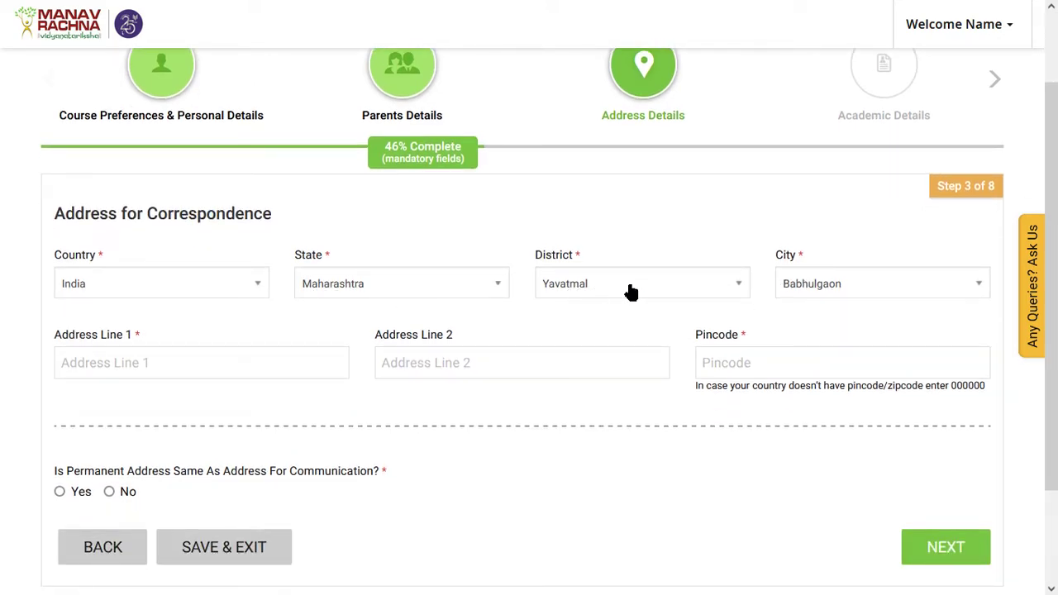
pyautogui.click(209, 373)
pyautogui.click(477, 363)
# Mark the permanent address as the same as the communication address and review the correspondence address fields.
pyautogui.scroll(-1, 465, 361)
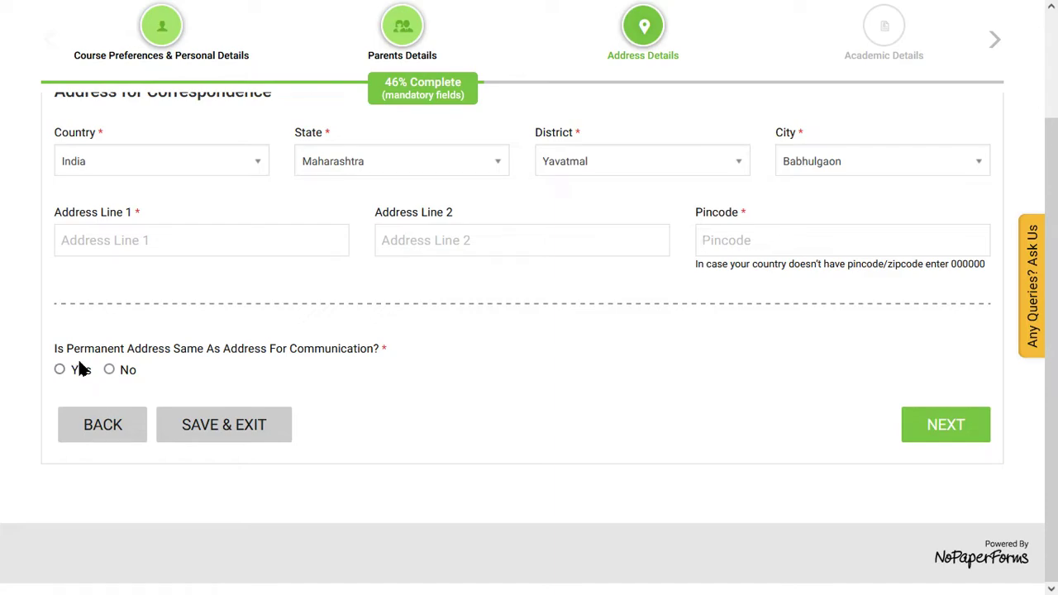
pyautogui.click(335, 373)
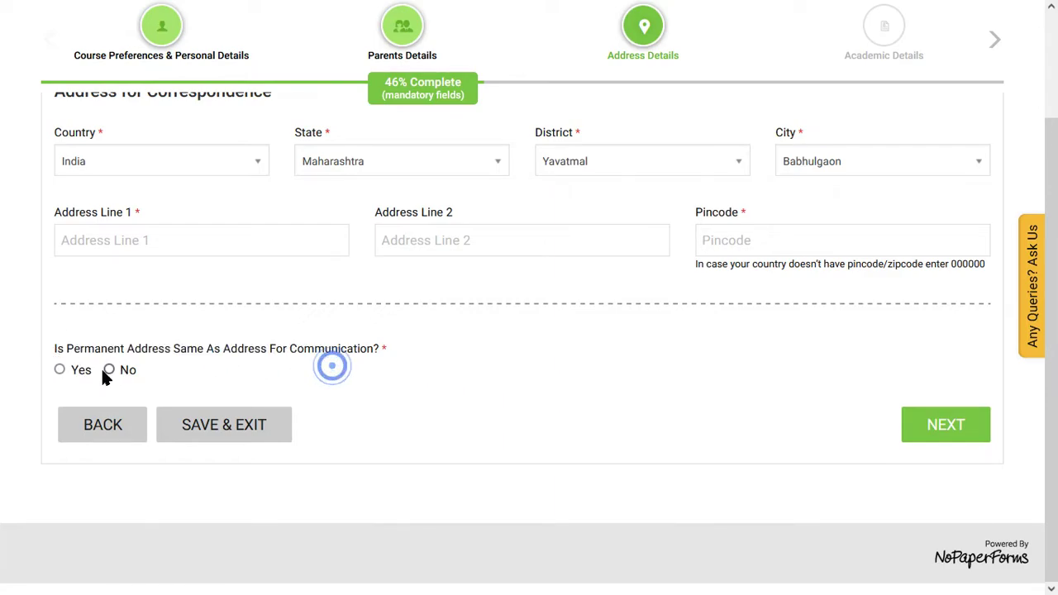
pyautogui.click(59, 371)
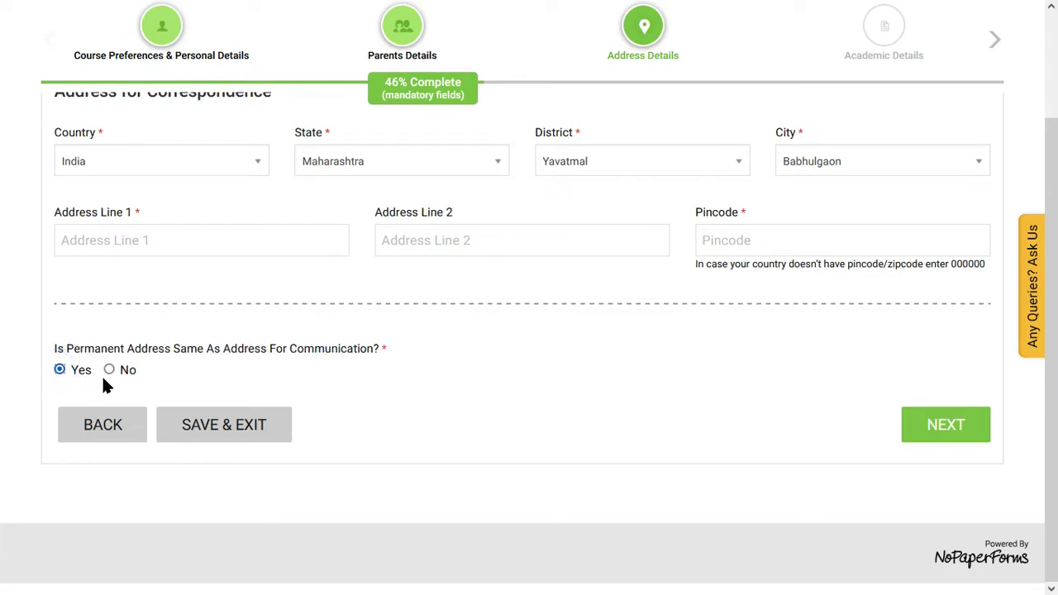
pyautogui.scroll(5, 338, 441)
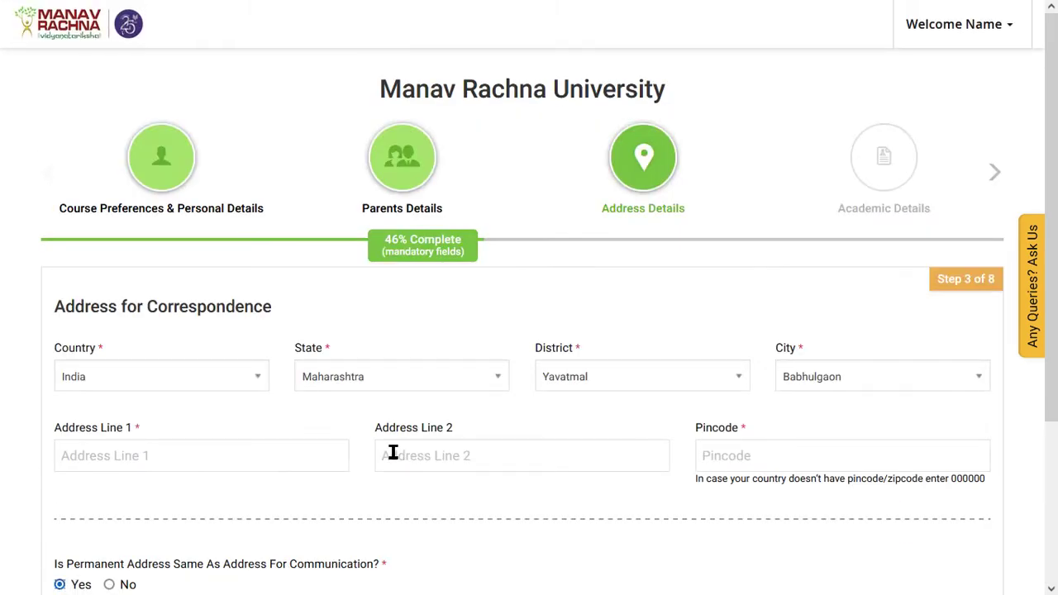
pyautogui.scroll(-5, 331, 438)
pyautogui.scroll(5, 490, 418)
pyautogui.scroll(-5, 301, 426)
# Answer No to the same permanent address question and examine the separate permanent address fields.
pyautogui.click(121, 372)
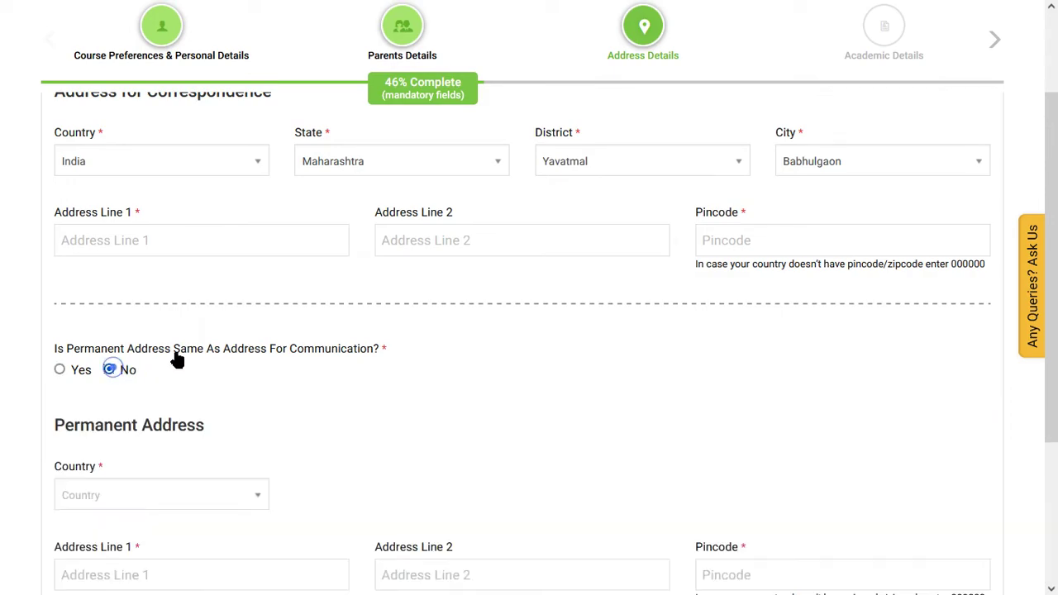
pyautogui.scroll(-3, 281, 342)
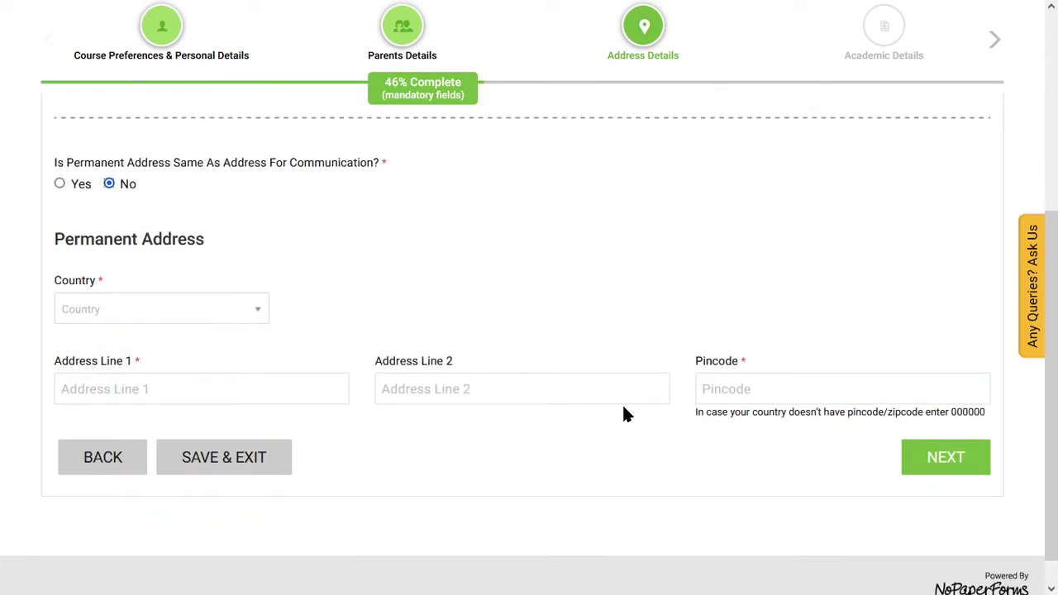
pyautogui.scroll(5, 371, 401)
pyautogui.scroll(-5, 252, 373)
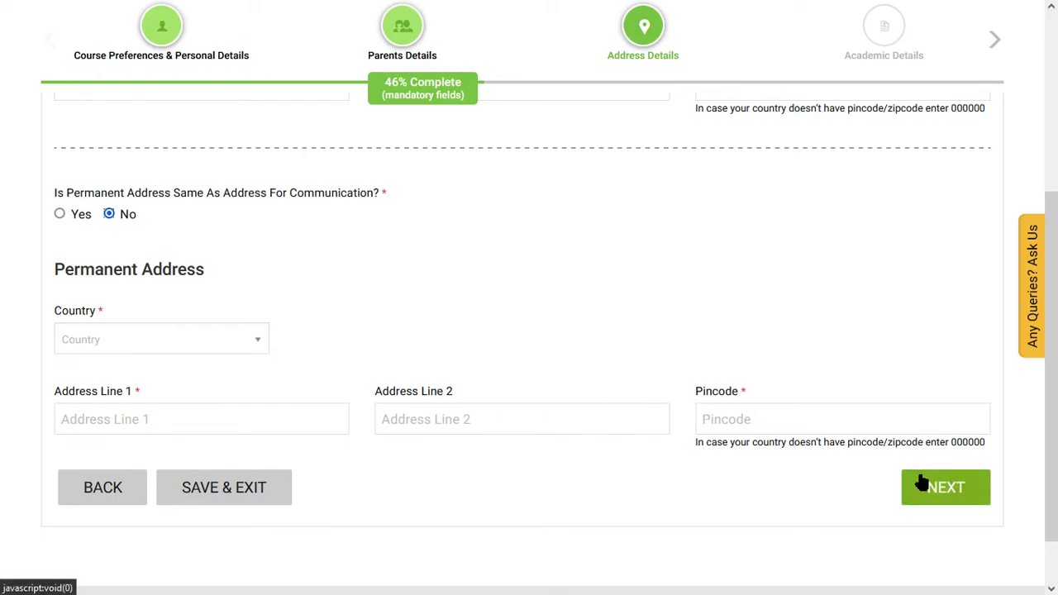
# Switch the same permanent address answer back to Yes and continue to the Academic Details step.
pyautogui.click(60, 214)
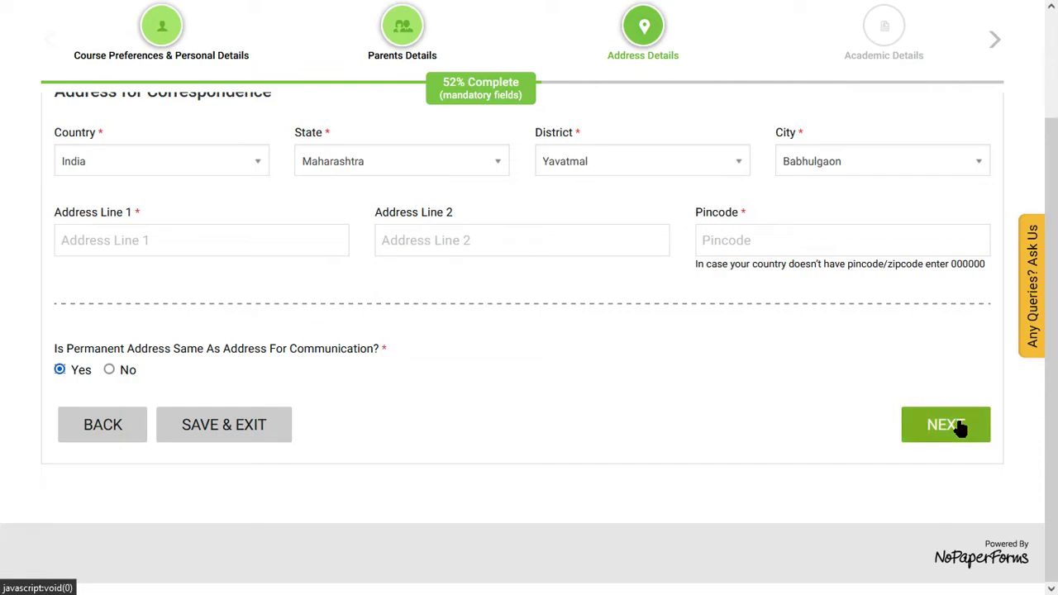
pyautogui.click(960, 427)
# Set the board in the 10th details row to Maharastra State Board.
pyautogui.moveTo(96, 316); pyautogui.dragTo(278, 319)
pyautogui.scroll(-3, 279, 319)
pyautogui.scroll(1, 264, 322)
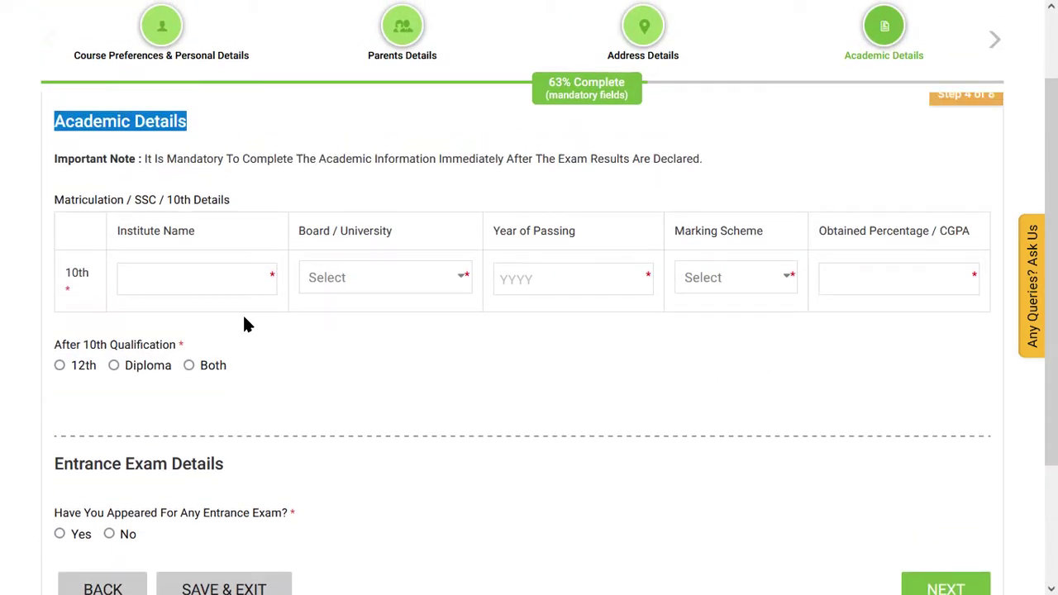
pyautogui.click(189, 291)
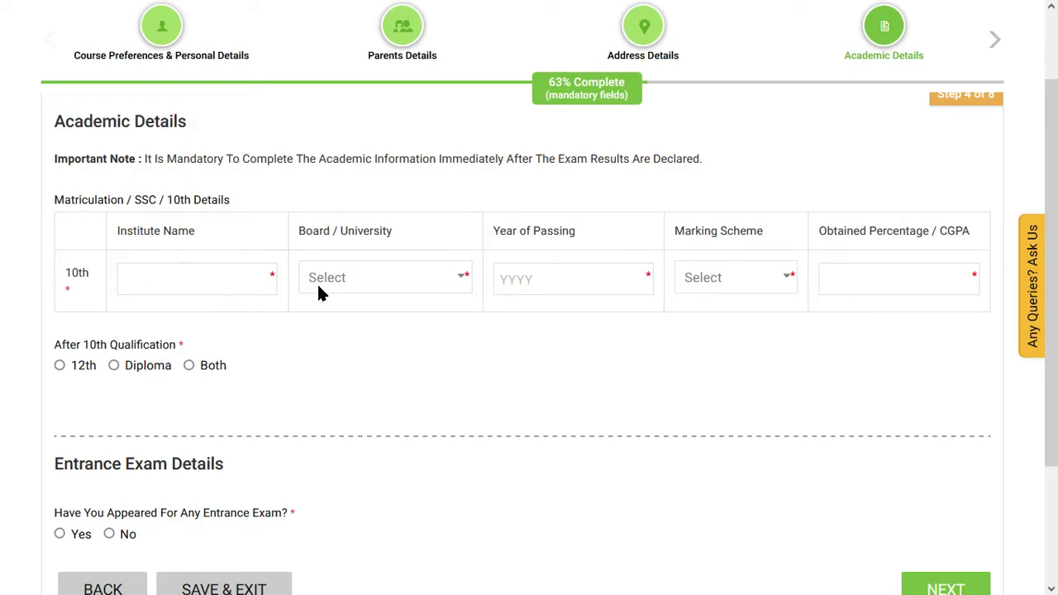
pyautogui.click(339, 281)
pyautogui.click(375, 407)
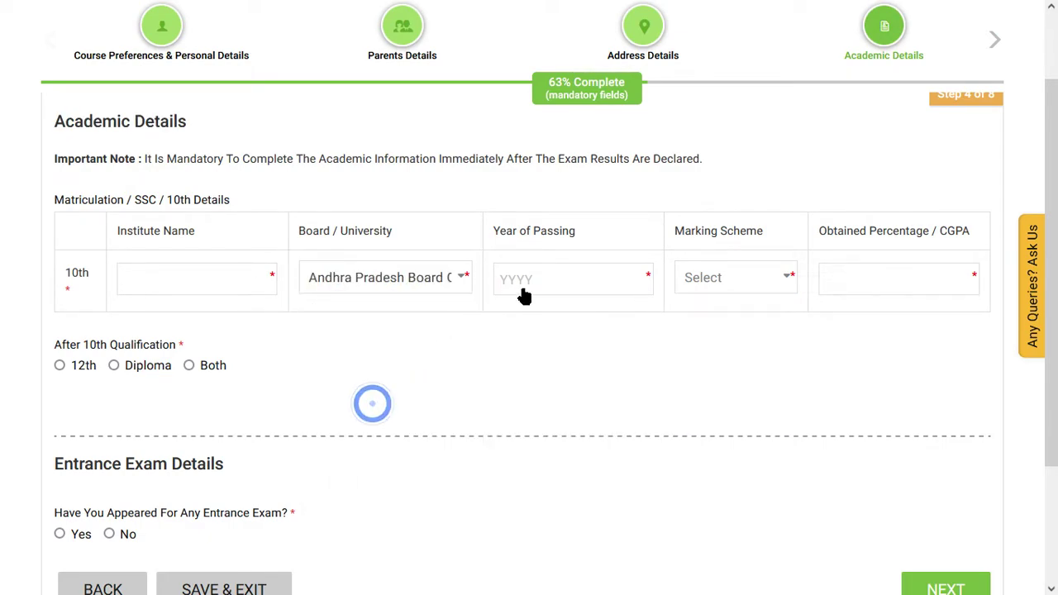
pyautogui.click(389, 276)
pyautogui.scroll(-2, 368, 417)
pyautogui.click(365, 415)
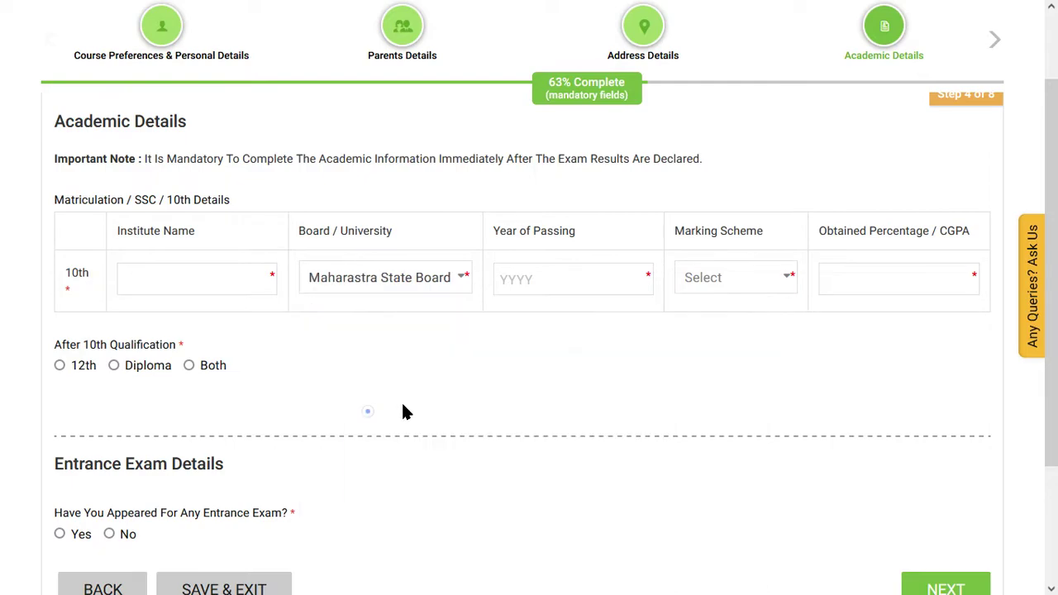
# Give the 10th row 2019 as year of passing and 87 as the obtained score under the Percentage marking scheme.
pyautogui.click(538, 283)
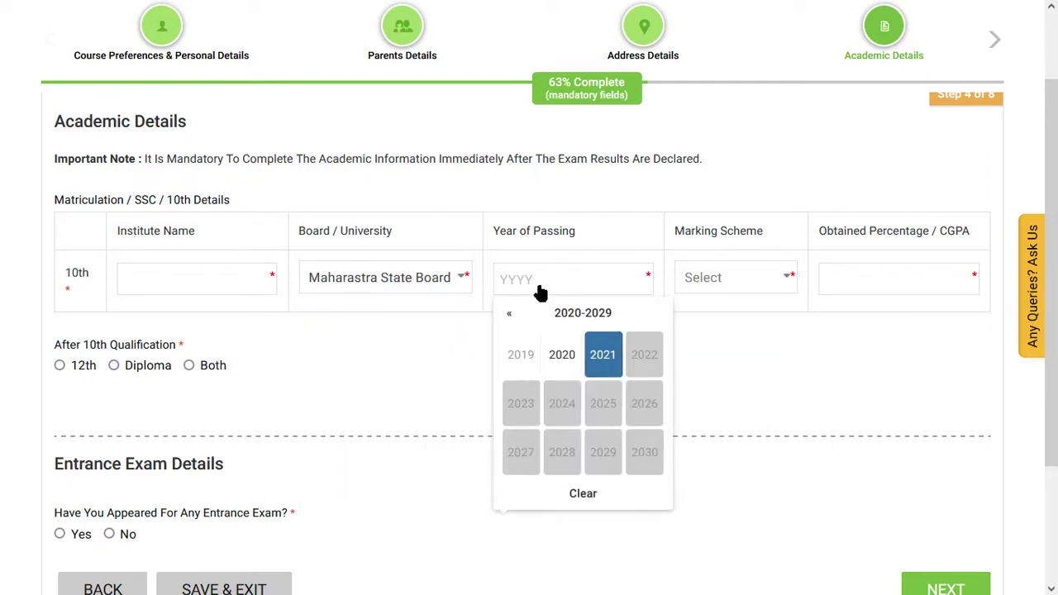
pyautogui.click(521, 352)
pyautogui.click(759, 283)
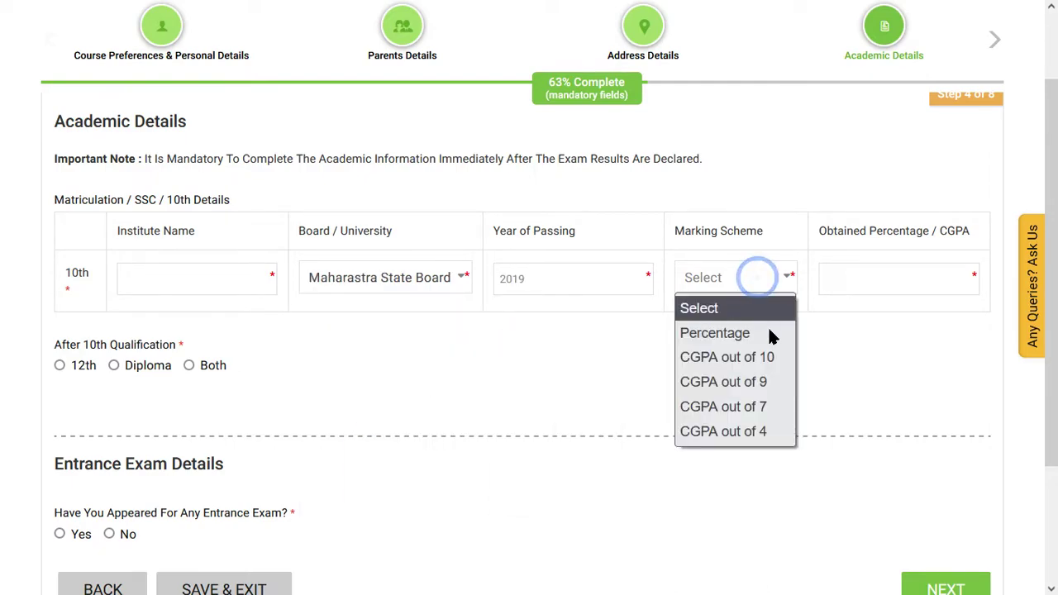
pyautogui.click(713, 334)
pyautogui.click(867, 284)
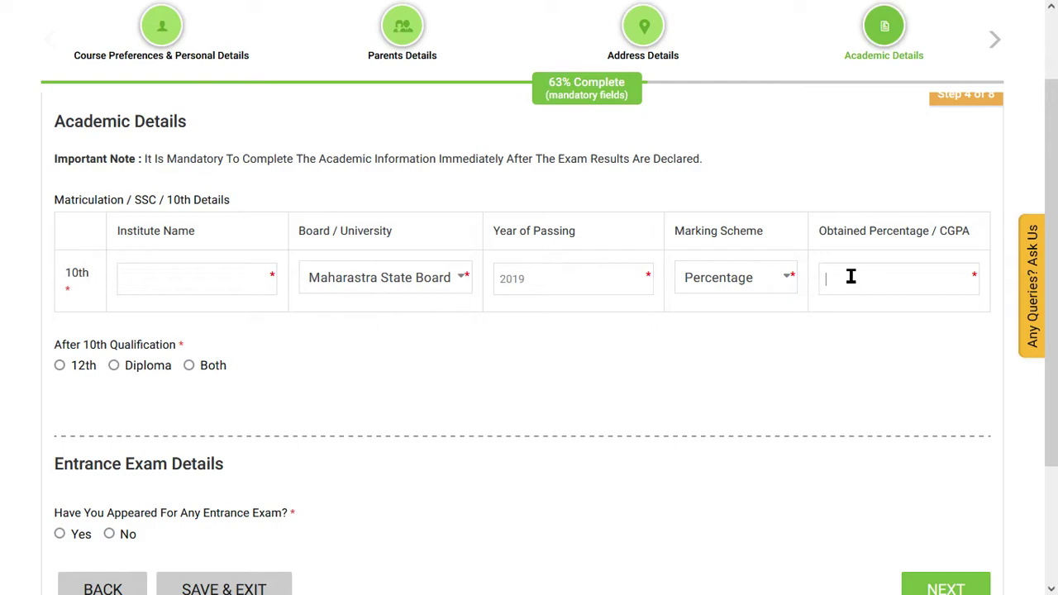
pyautogui.write('87')
pyautogui.tripleClick(649, 318)
pyautogui.click(279, 352)
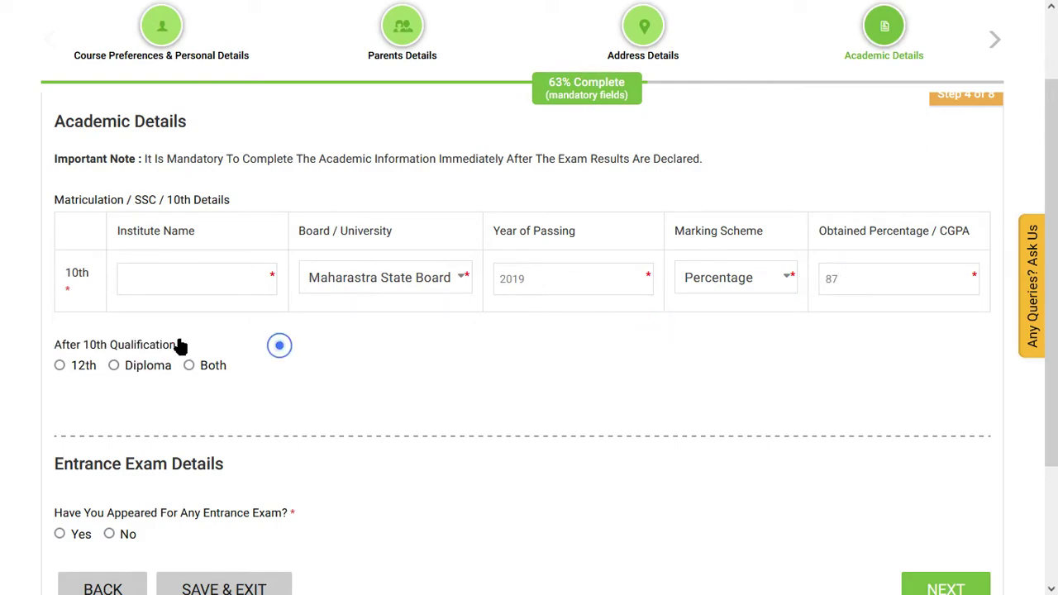
# Choose 12th as the qualification after 10th and set the 12th result status to Declared.
pyautogui.click(60, 365)
pyautogui.scroll(-3, 330, 390)
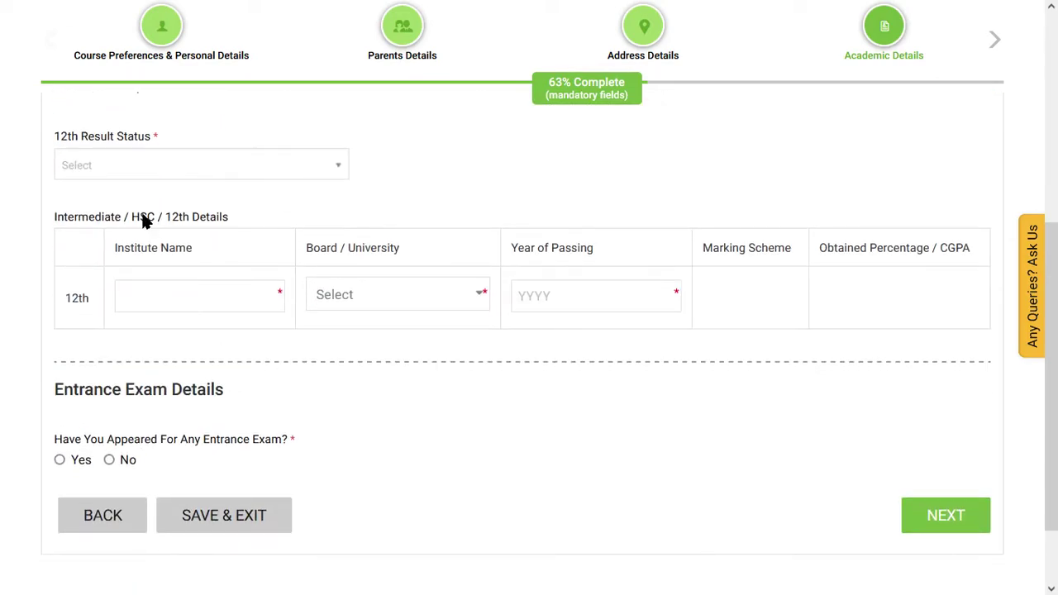
pyautogui.scroll(1, 142, 219)
pyautogui.click(136, 262)
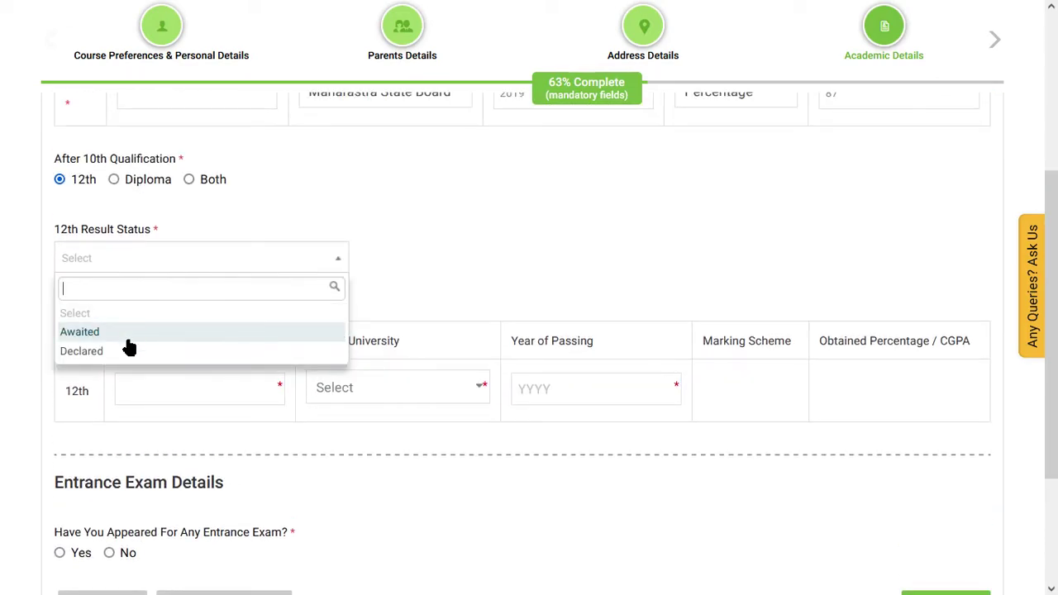
pyautogui.click(119, 352)
# Fill the 12th row with institute name Colege, the West Bengal Council board and 2012 as year of passing.
pyautogui.scroll(-1, 172, 329)
pyautogui.click(156, 300)
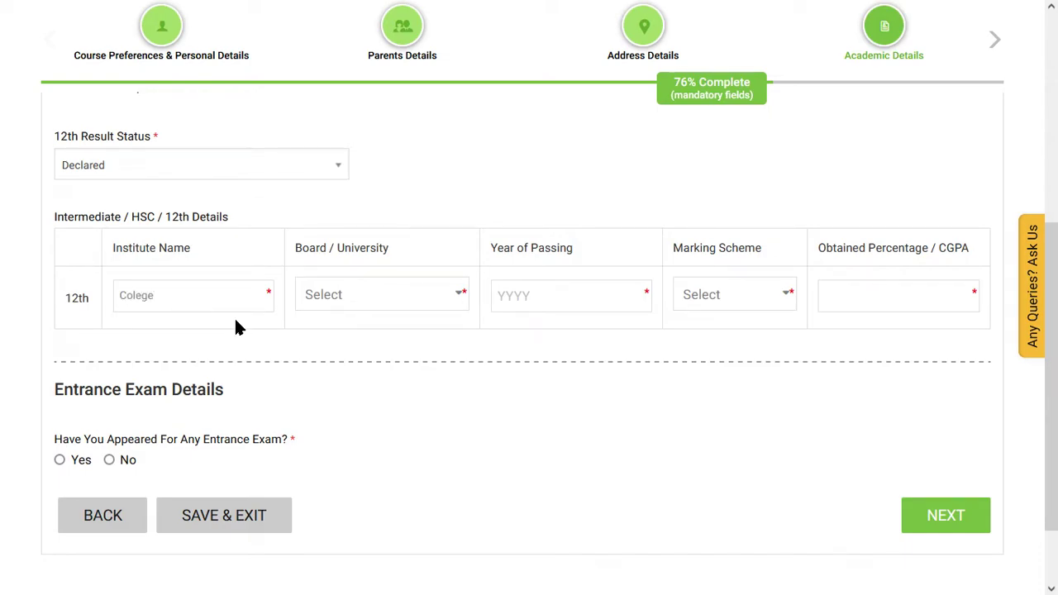
pyautogui.click(388, 295)
pyautogui.click(413, 435)
pyautogui.click(529, 306)
pyautogui.click(507, 330)
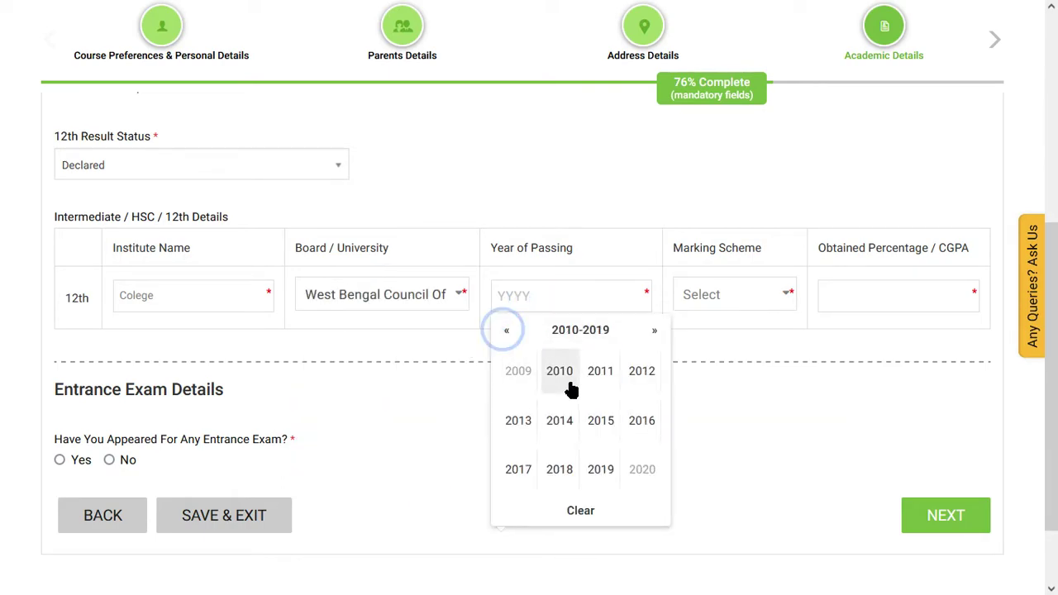
pyautogui.click(636, 372)
# Change the year of passing in the 10th details row to 2010.
pyautogui.scroll(4, 493, 375)
pyautogui.click(541, 291)
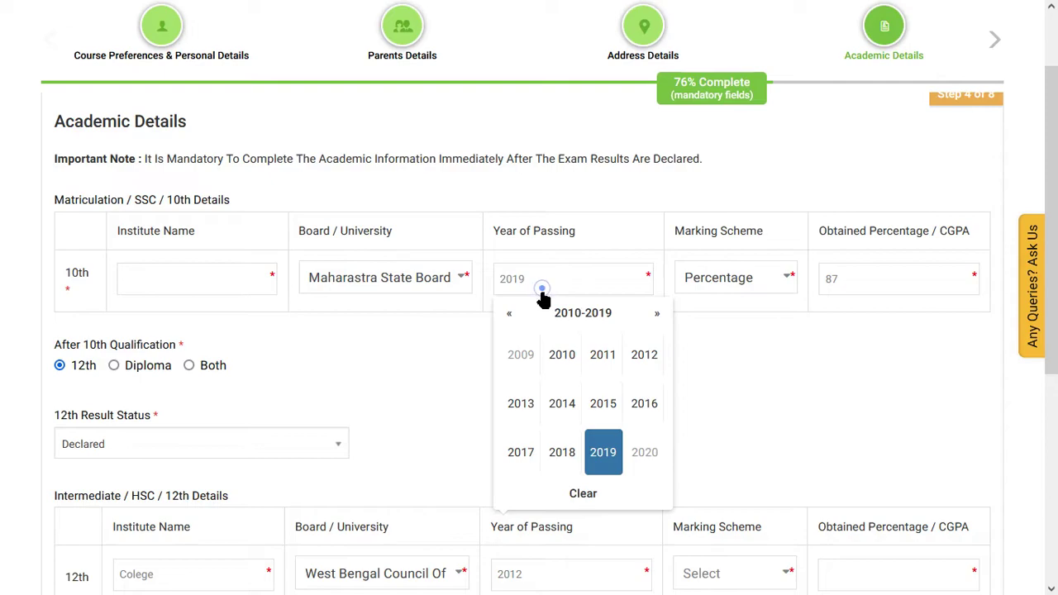
pyautogui.click(509, 313)
pyautogui.click(593, 348)
pyautogui.click(519, 290)
pyautogui.click(645, 450)
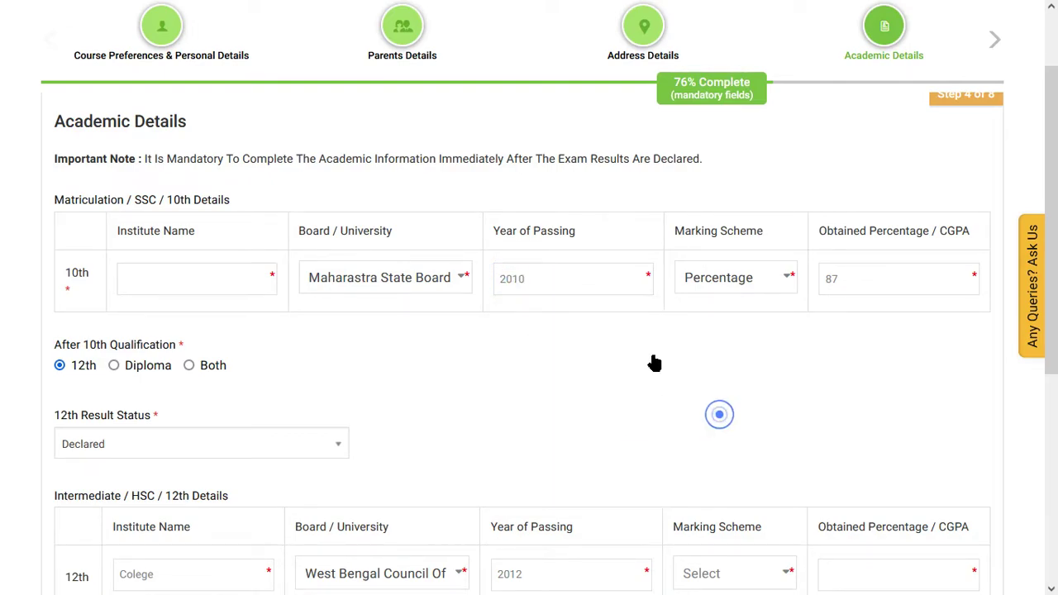
# Set the 12th marking scheme to Percentage and enter 78 as the obtained score.
pyautogui.scroll(-3, 587, 402)
pyautogui.click(716, 310)
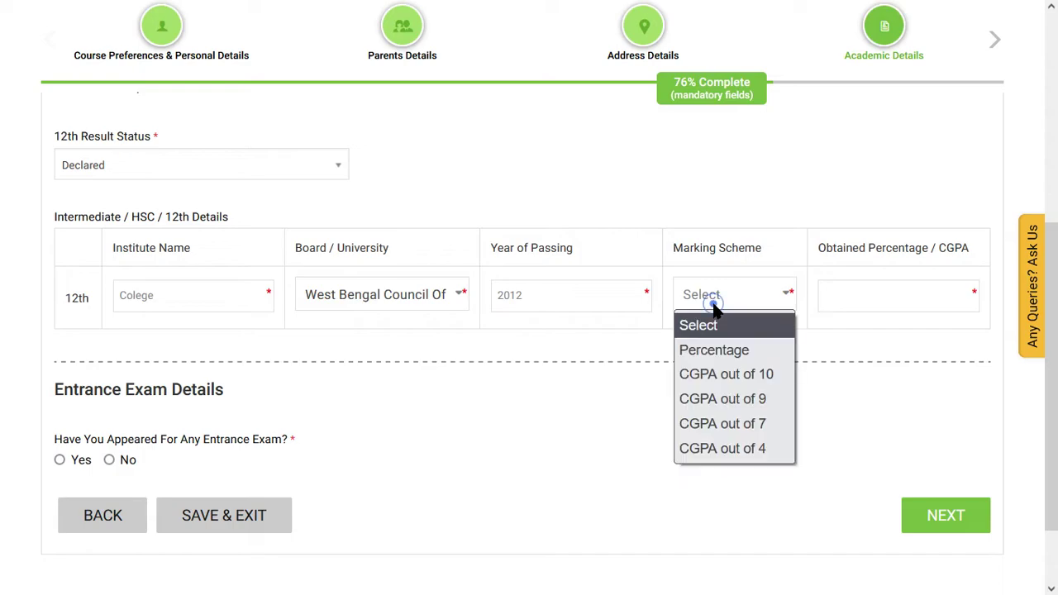
pyautogui.click(744, 347)
pyautogui.click(864, 287)
pyautogui.write('78')
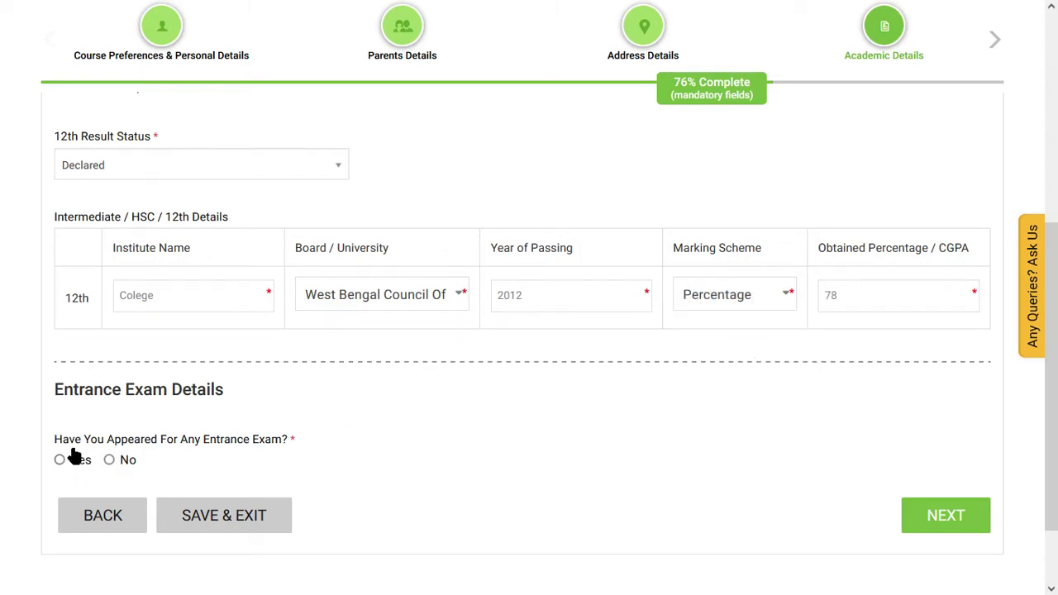
# Answer No to having appeared for any entrance exam and try to continue to the next form step.
pyautogui.click(105, 460)
pyautogui.scroll(-2, 591, 421)
pyautogui.click(955, 426)
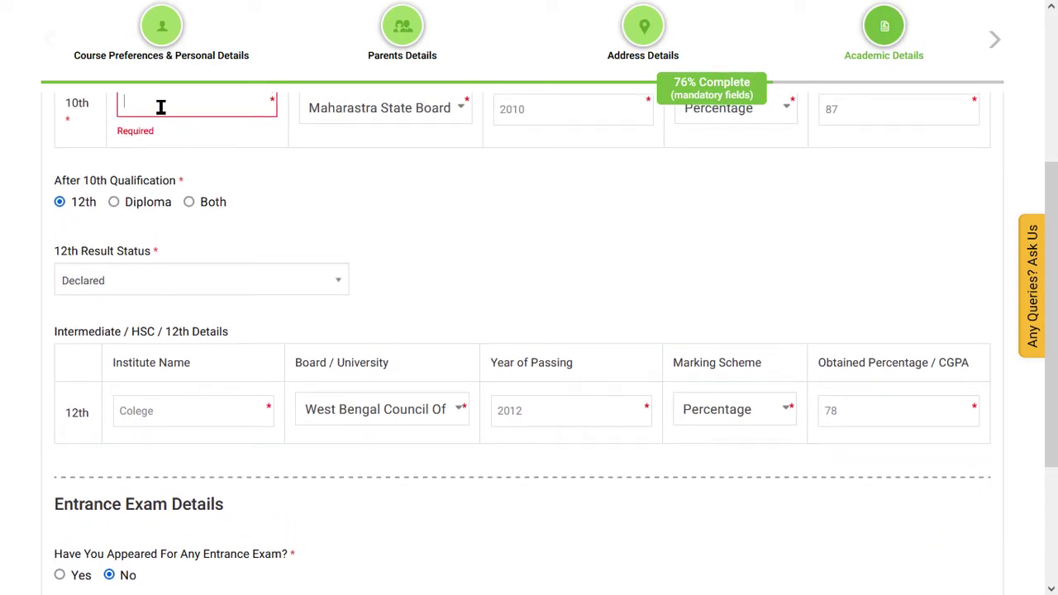
# Enter scsdf as the 10th institute name and continue to the Work Experience Details step.
pyautogui.write('scsdf')
pyautogui.scroll(-3, 827, 331)
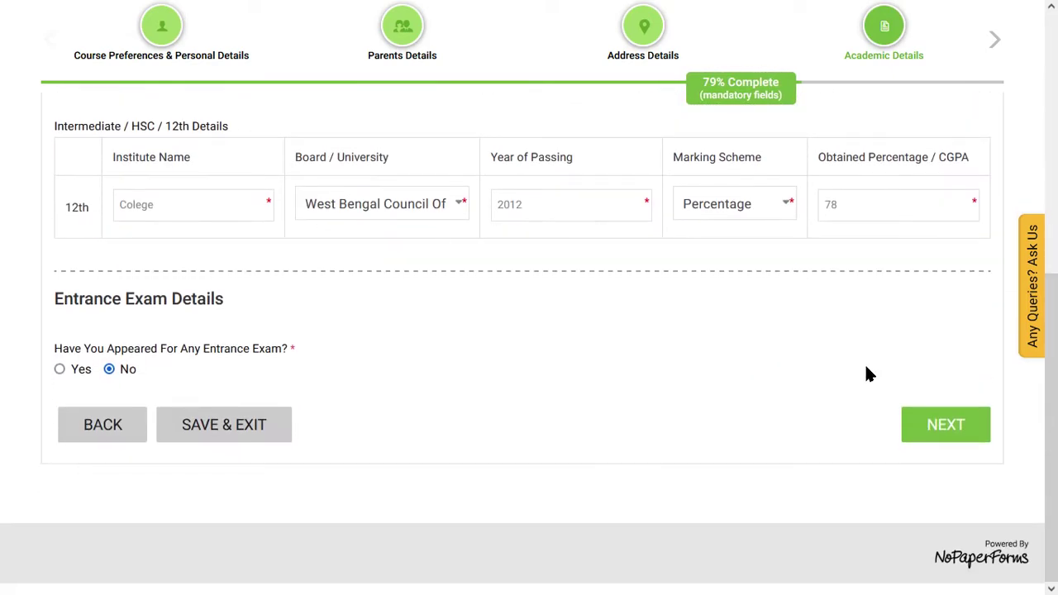
pyautogui.click(919, 430)
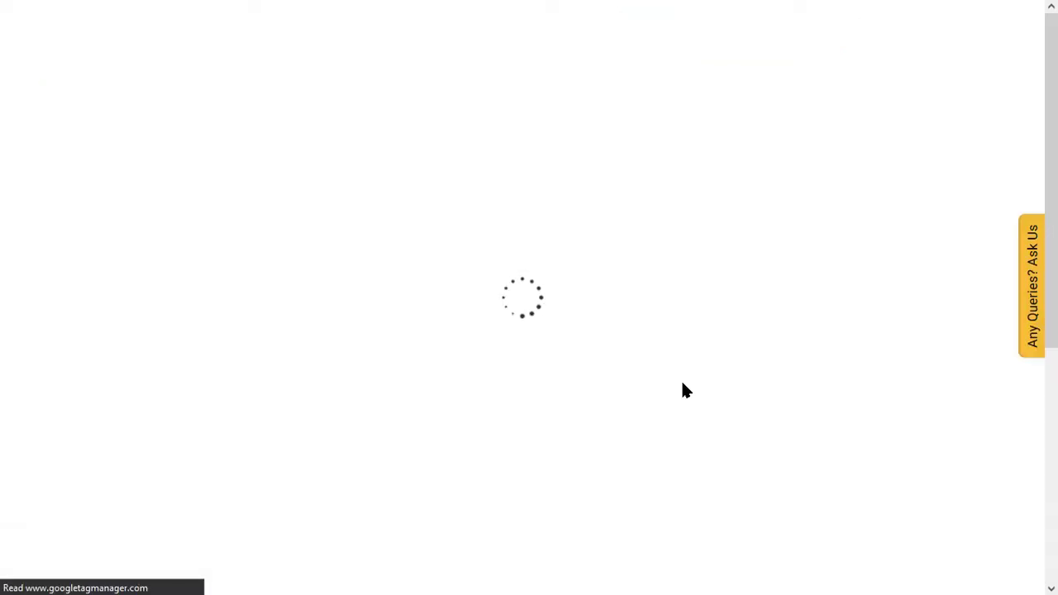
# Examine the Work Experience Details section and the two questions below it.
pyautogui.moveTo(59, 308); pyautogui.dragTo(217, 307)
pyautogui.click(201, 306)
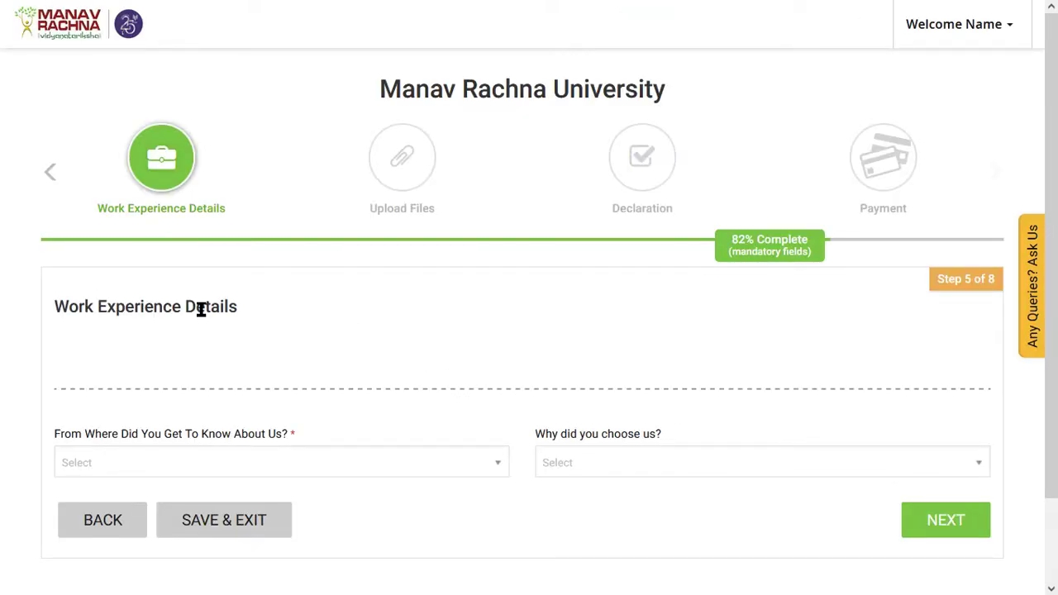
pyautogui.scroll(-2, 143, 329)
pyautogui.moveTo(66, 347); pyautogui.dragTo(212, 342)
pyautogui.click(207, 342)
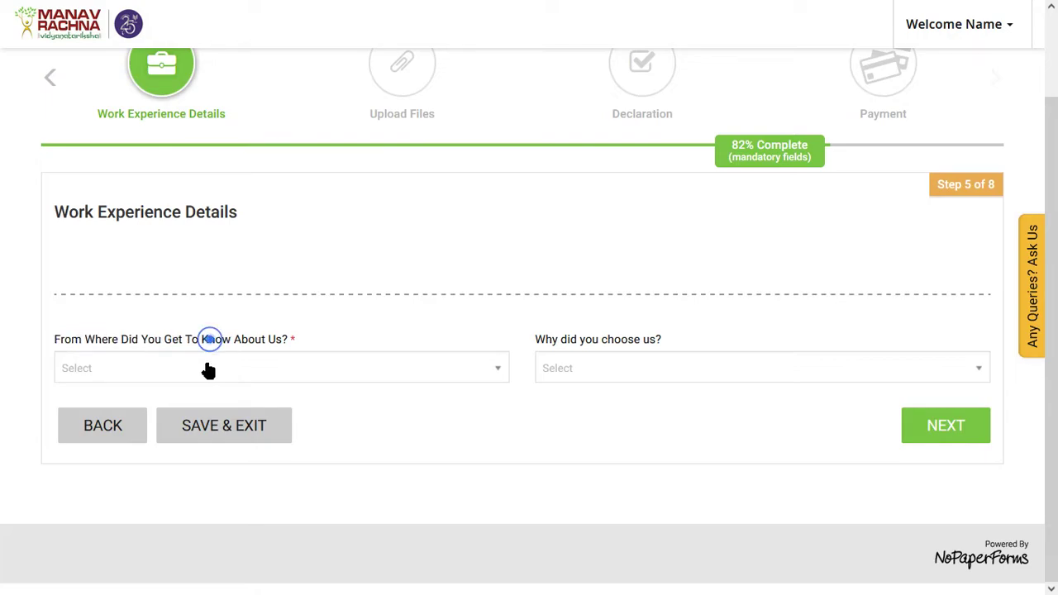
pyautogui.moveTo(186, 212); pyautogui.dragTo(109, 218)
pyautogui.click(196, 247)
pyautogui.scroll(1, 301, 292)
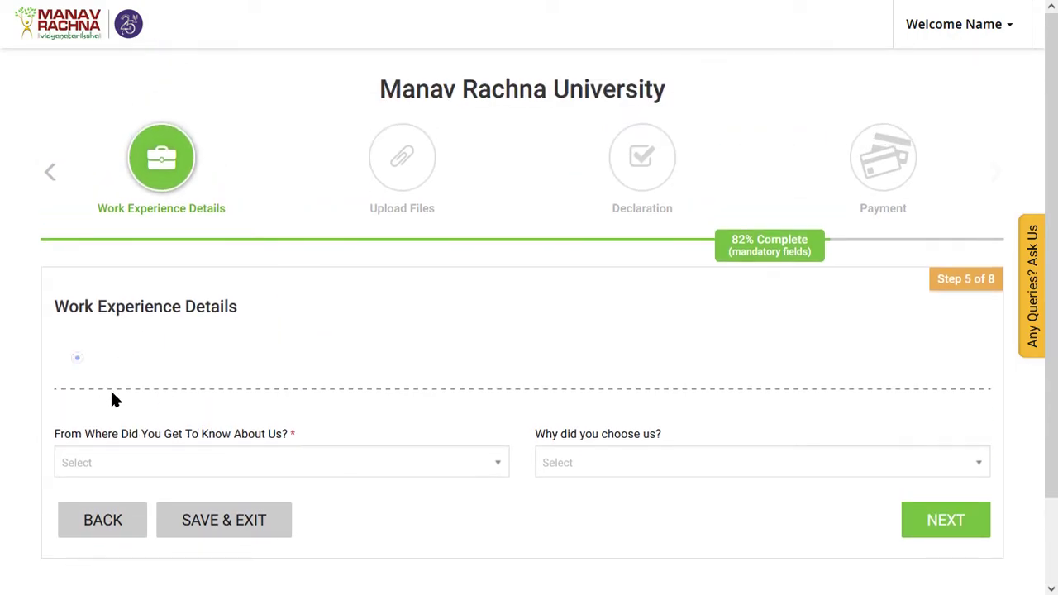
pyautogui.click(111, 394)
pyautogui.scroll(-1, 189, 408)
pyautogui.hotkey('ctrl', '+')
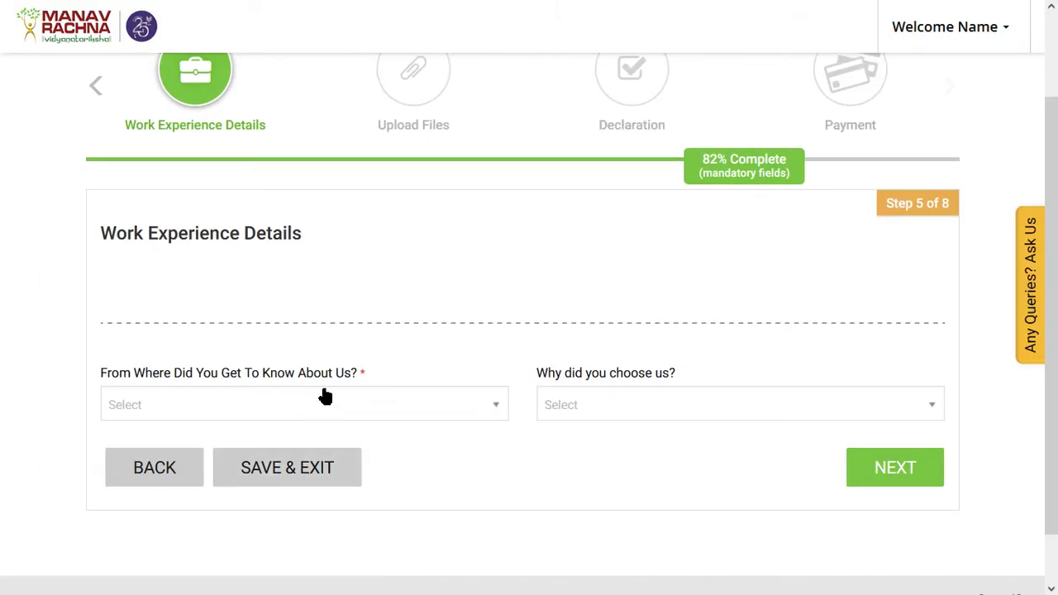
pyautogui.scroll(1, 298, 387)
pyautogui.scroll(-2, 279, 388)
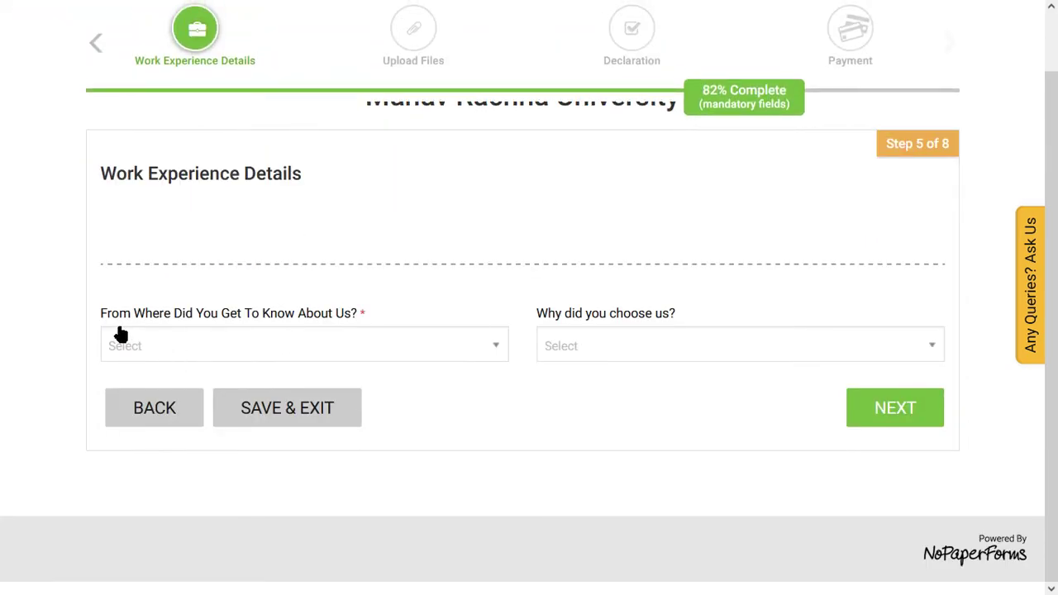
# Read the "From Where Did You Get To Know About Us?" question and look through its answer options.
pyautogui.moveTo(116, 322); pyautogui.dragTo(349, 314)
pyautogui.click(343, 314)
pyautogui.moveTo(106, 321); pyautogui.dragTo(351, 314)
pyautogui.click(255, 314)
pyautogui.click(178, 349)
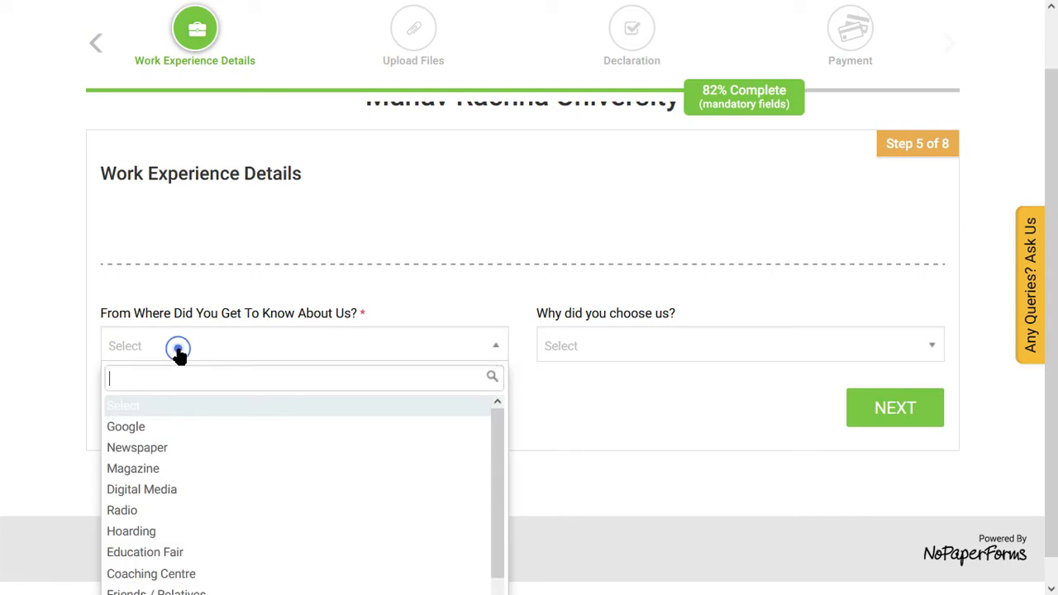
pyautogui.scroll(-1, 224, 364)
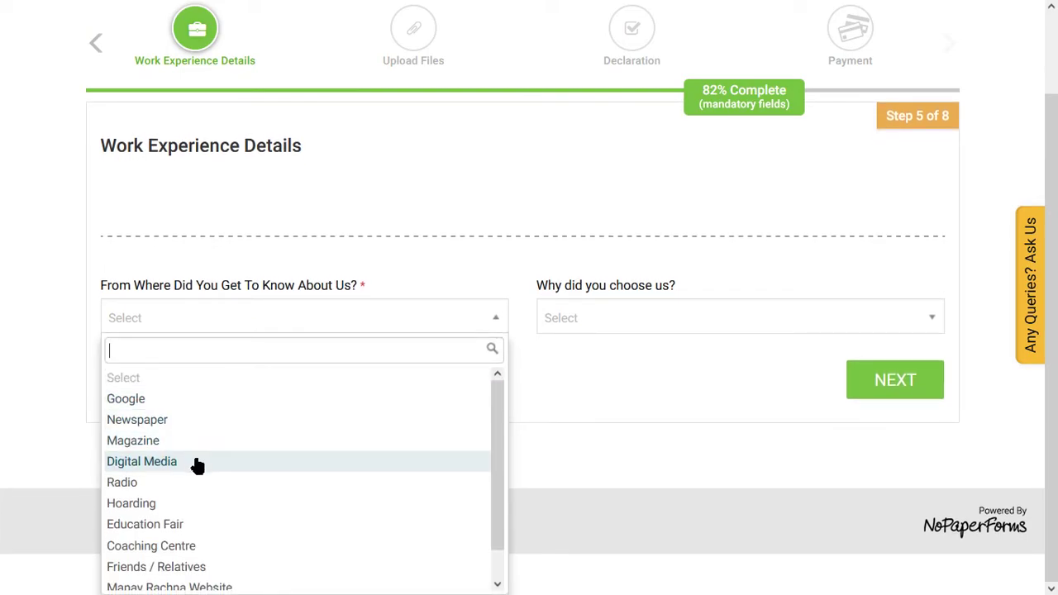
pyautogui.scroll(-1, 198, 497)
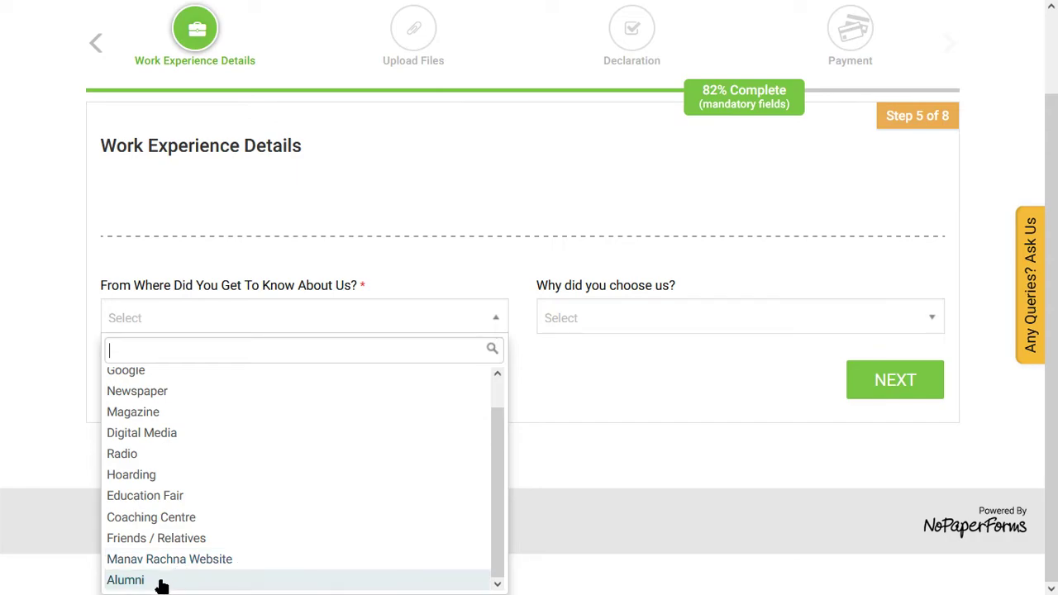
pyautogui.click(47, 477)
pyautogui.click(322, 312)
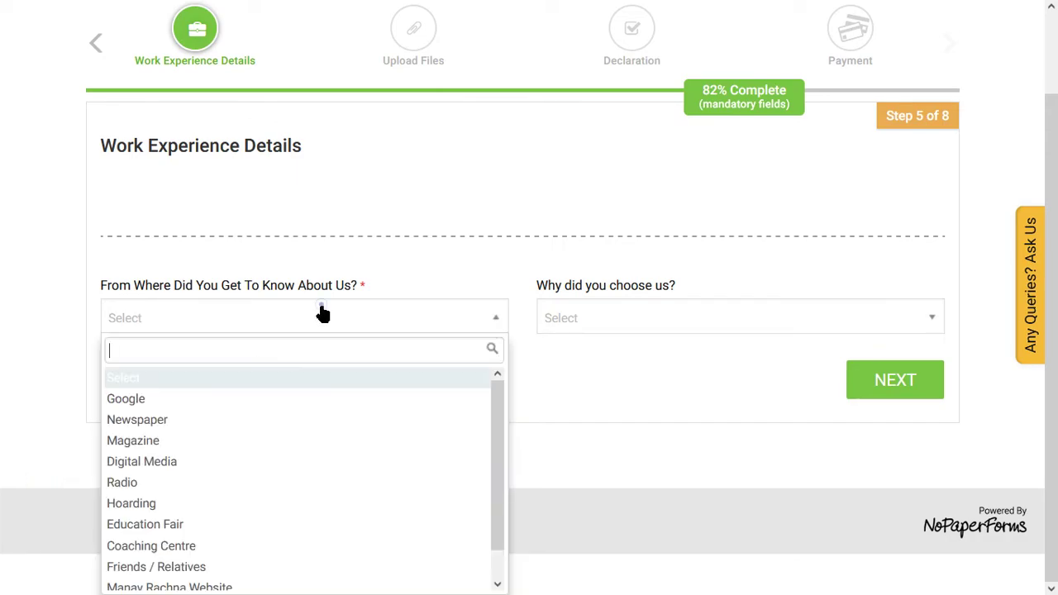
pyautogui.scroll(-1, 248, 428)
pyautogui.hotkey('ctrl', '-')
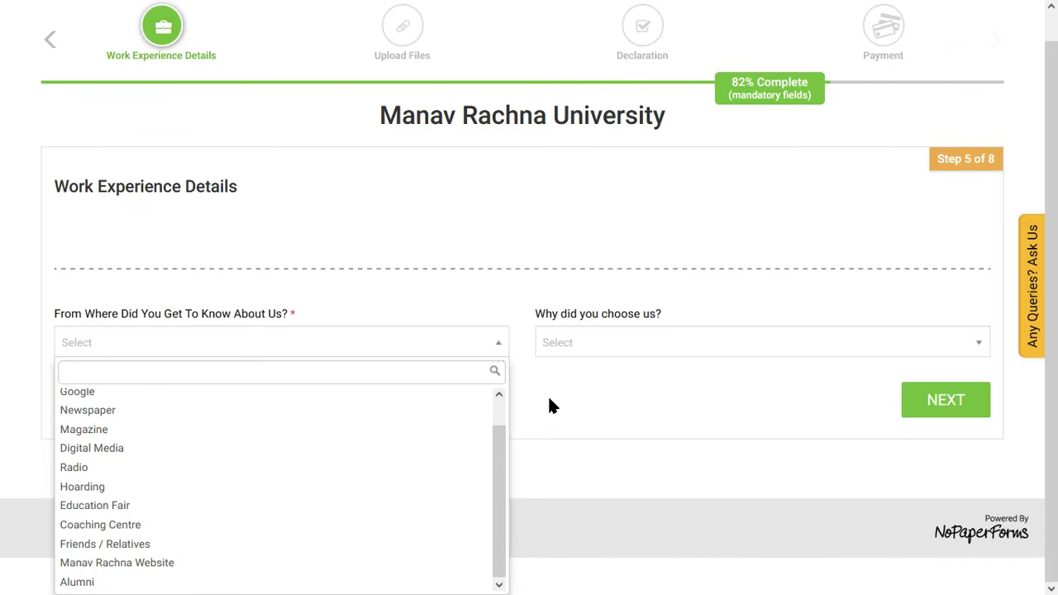
pyautogui.click(623, 385)
pyautogui.hotkey('ctrl', '-')
pyautogui.hotkey('ctrl', '-')
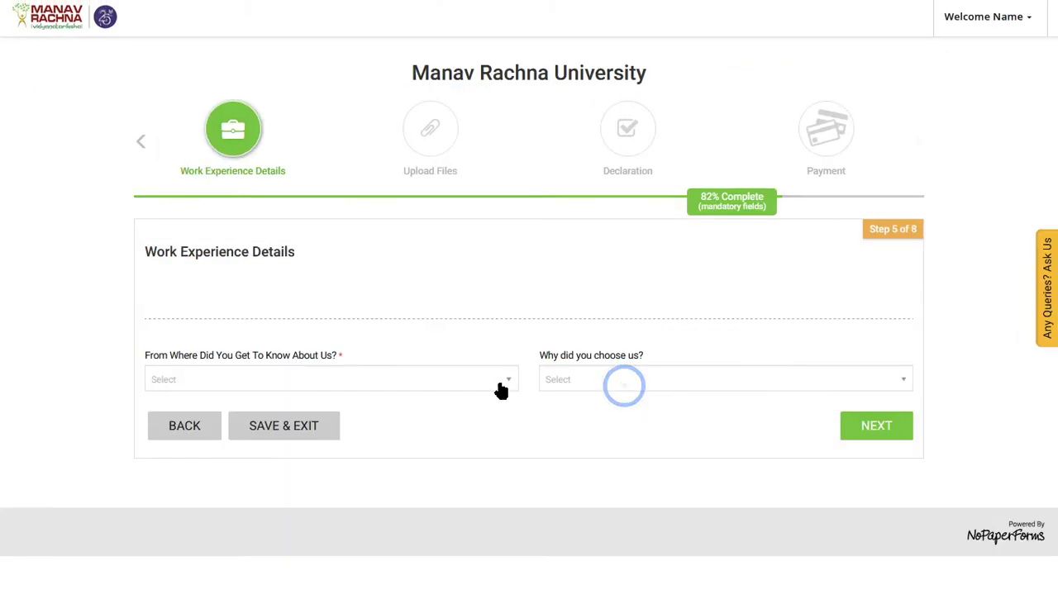
pyautogui.click(312, 376)
pyautogui.click(560, 435)
pyautogui.hotkey('ctrl', '+')
pyautogui.hotkey('ctrl', '+')
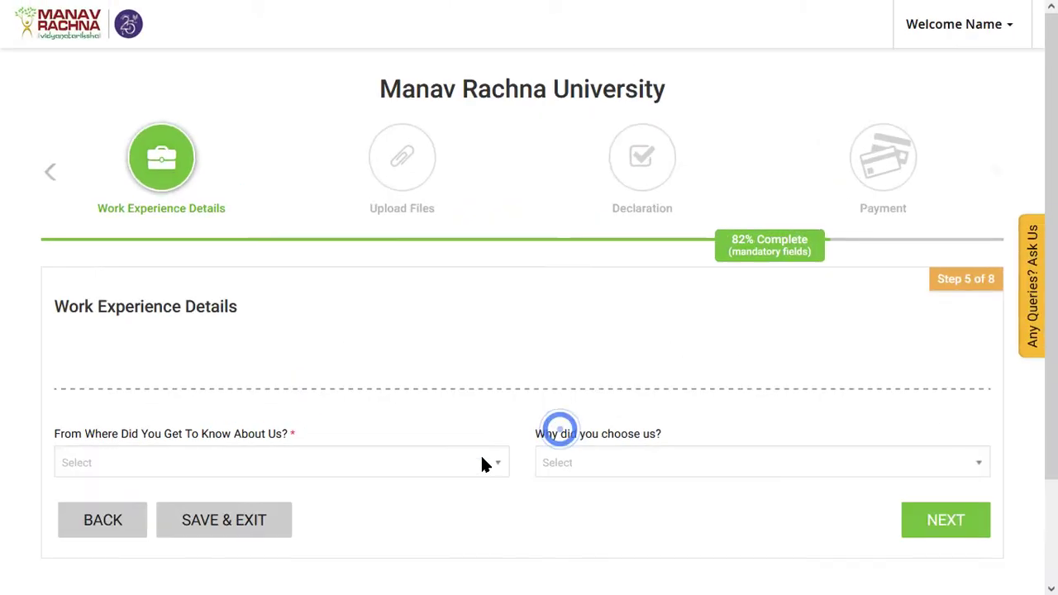
# Answer "From Where Did You Get To Know About Us?" with Friends / Relatives.
pyautogui.click(230, 477)
pyautogui.scroll(-3, 363, 496)
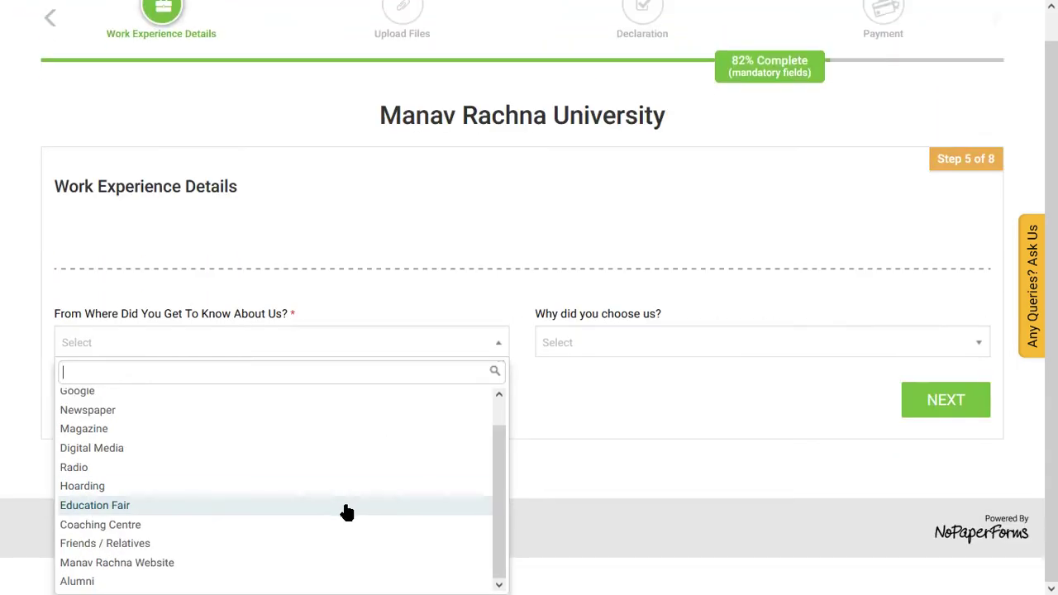
pyautogui.click(560, 453)
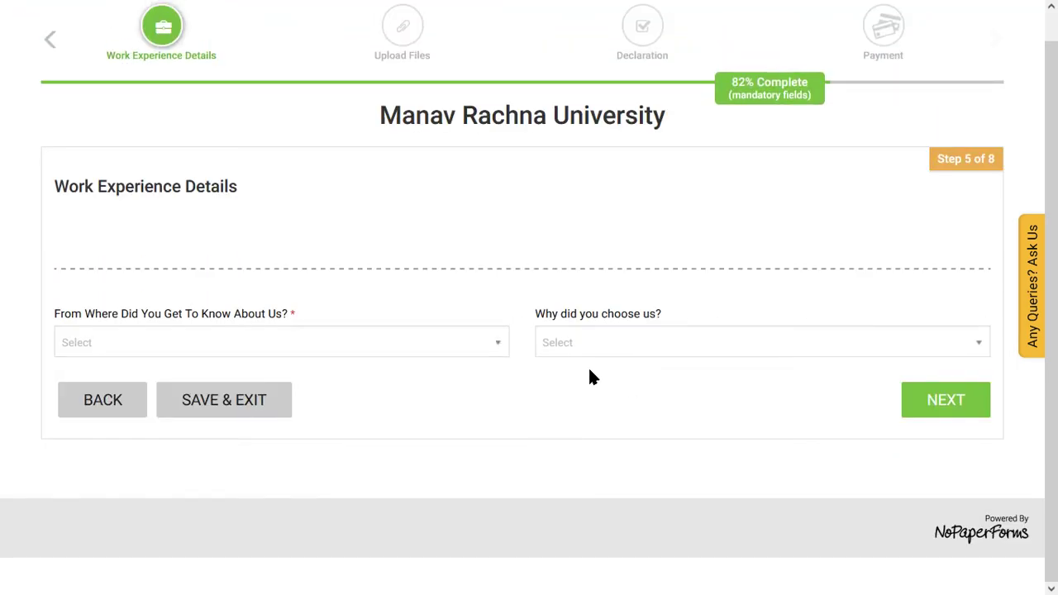
pyautogui.click(293, 341)
pyautogui.scroll(-1, 190, 471)
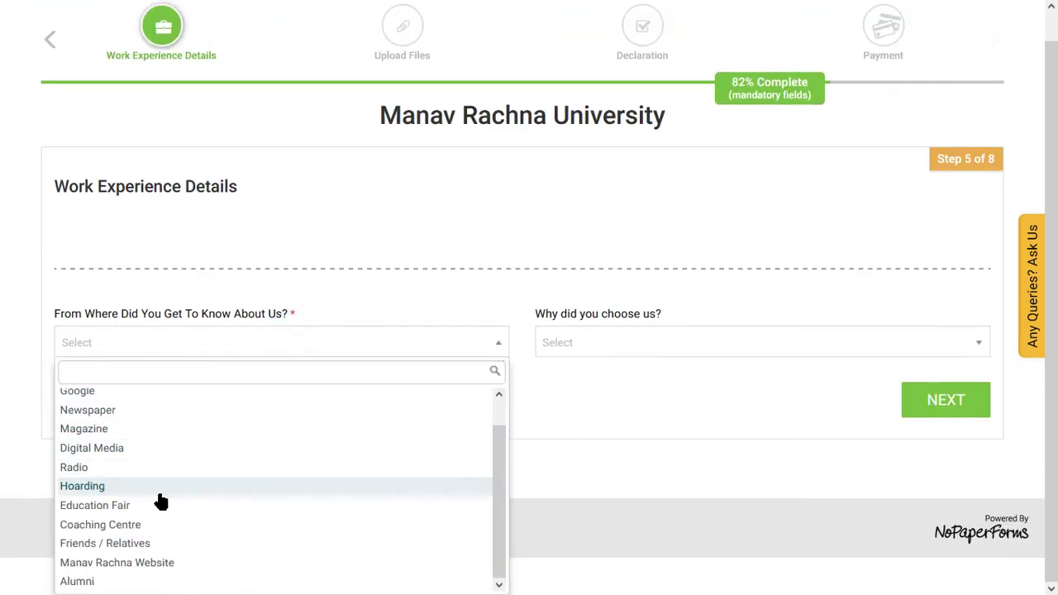
pyautogui.click(142, 544)
pyautogui.click(576, 415)
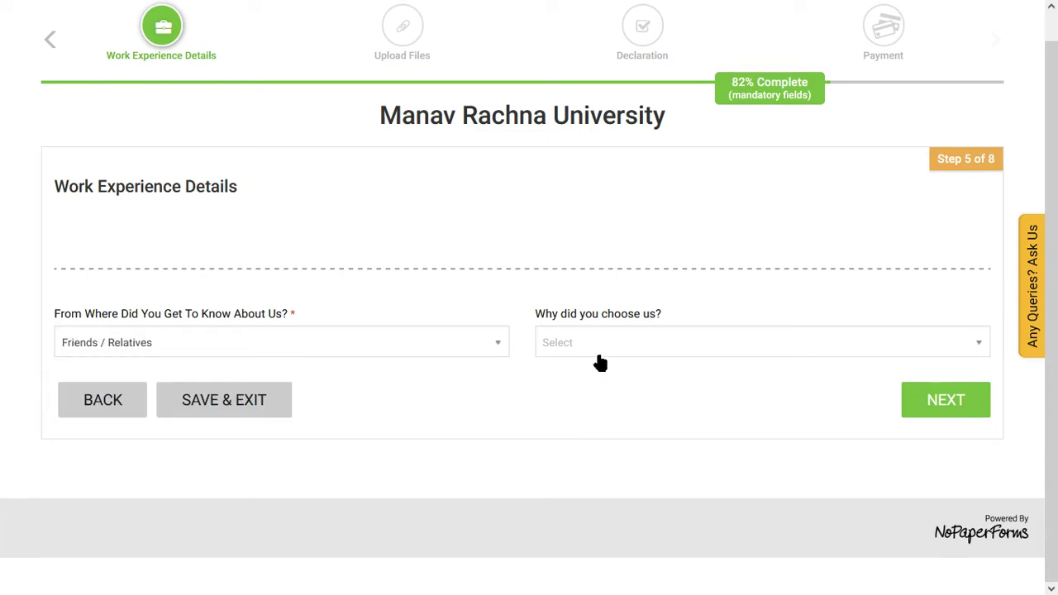
# Answer "Why did you choose us?" with Academic Reputation and continue to the Upload Files step.
pyautogui.click(627, 345)
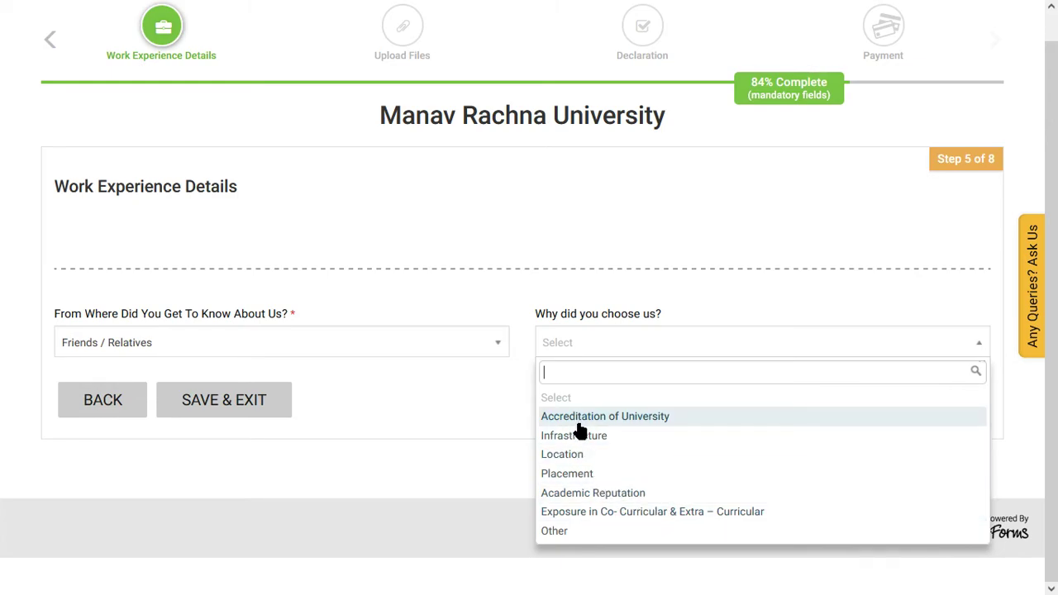
pyautogui.click(589, 474)
pyautogui.click(591, 350)
pyautogui.click(603, 491)
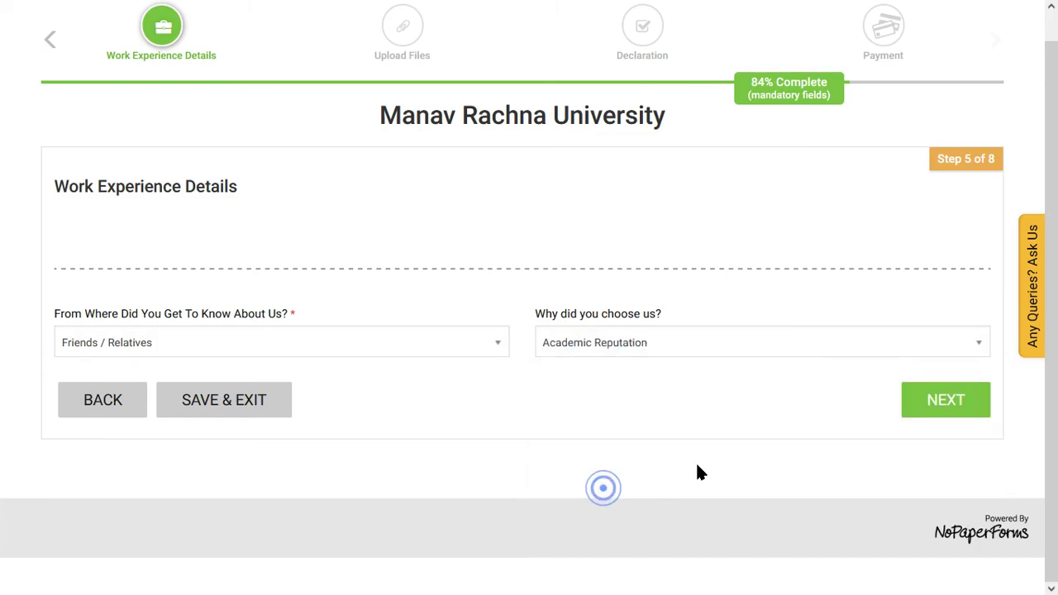
pyautogui.click(934, 401)
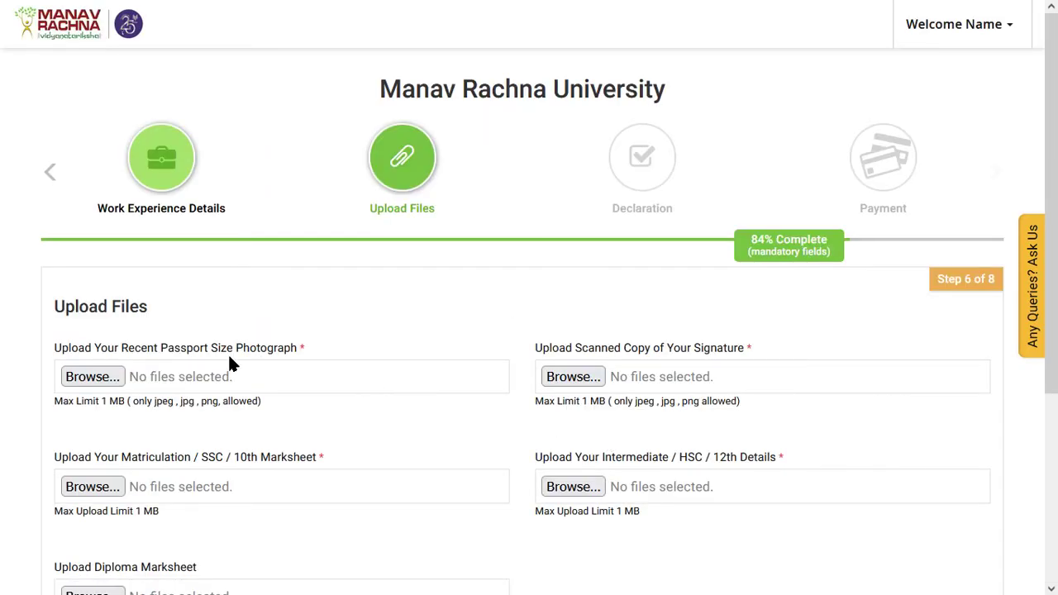
# Examine the Upload Files fields for the photograph, signature, 10th, 12th and diploma marksheets, including their file limits.
pyautogui.tripleClick(98, 306)
pyautogui.click(267, 300)
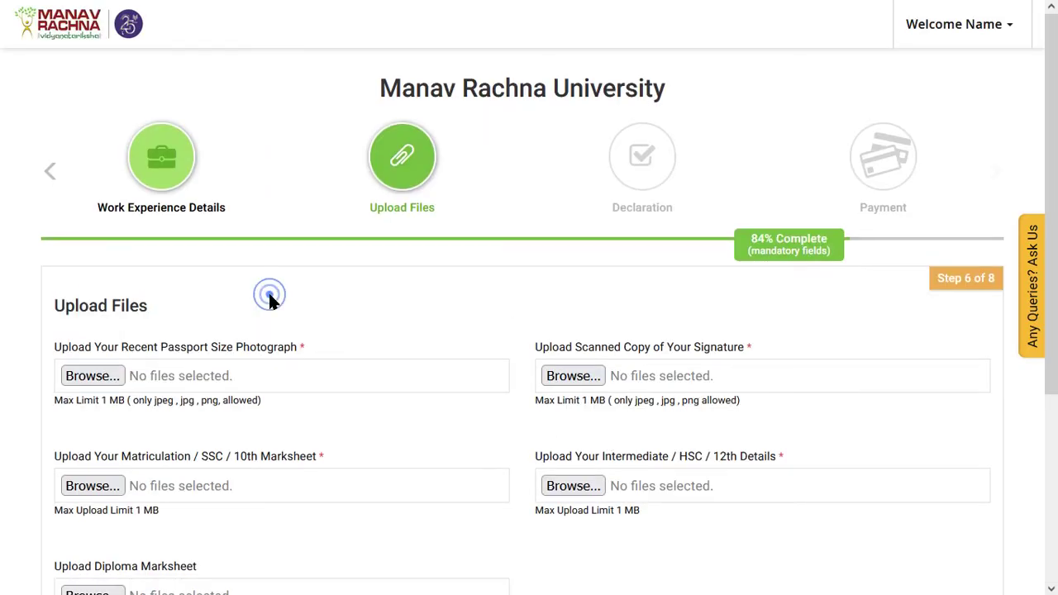
pyautogui.scroll(-2, 265, 302)
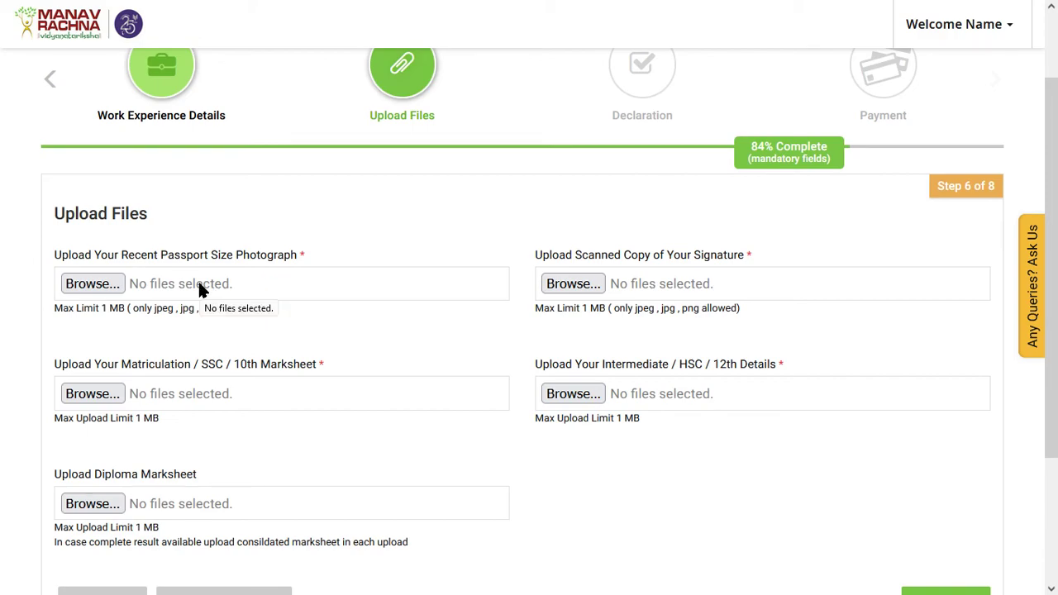
pyautogui.moveTo(531, 257); pyautogui.dragTo(708, 254)
pyautogui.click(680, 255)
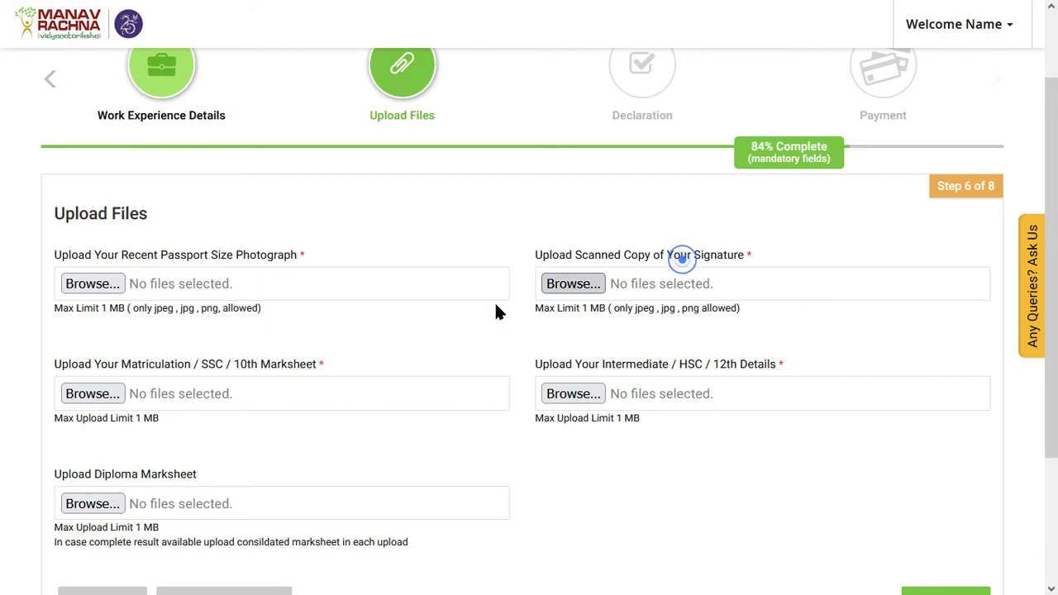
pyautogui.scroll(-3, 496, 306)
pyautogui.moveTo(54, 188); pyautogui.dragTo(318, 190)
pyautogui.click(284, 187)
pyautogui.doubleClick(588, 185)
pyautogui.click(680, 193)
pyautogui.click(624, 331)
pyautogui.moveTo(56, 294); pyautogui.dragTo(345, 296)
pyautogui.click(344, 290)
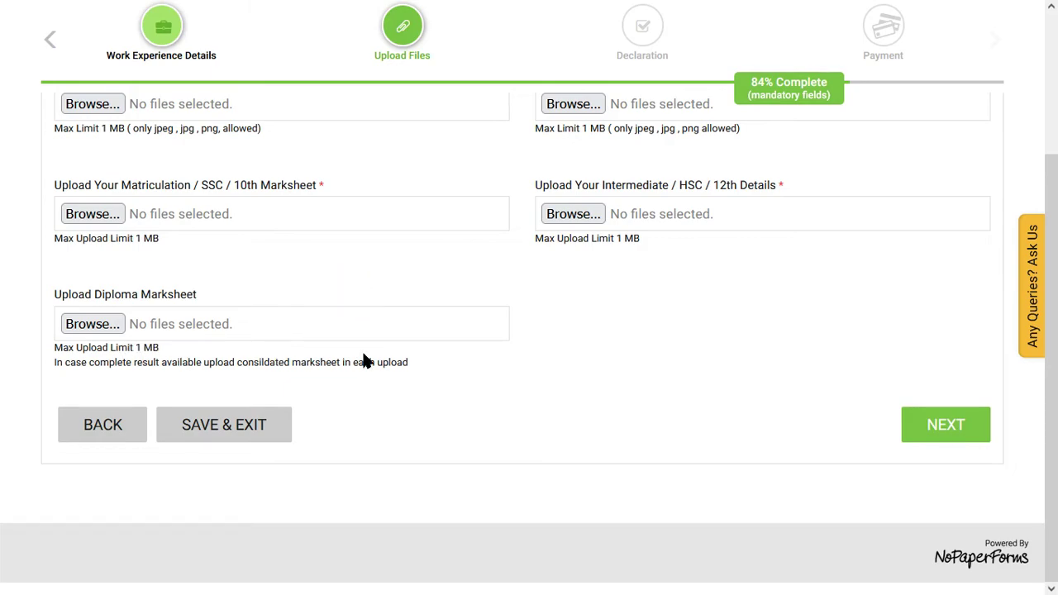
# Move on to the Declaration step and read the applicant's declaration and the parent / guardian undertaking.
pyautogui.click(965, 436)
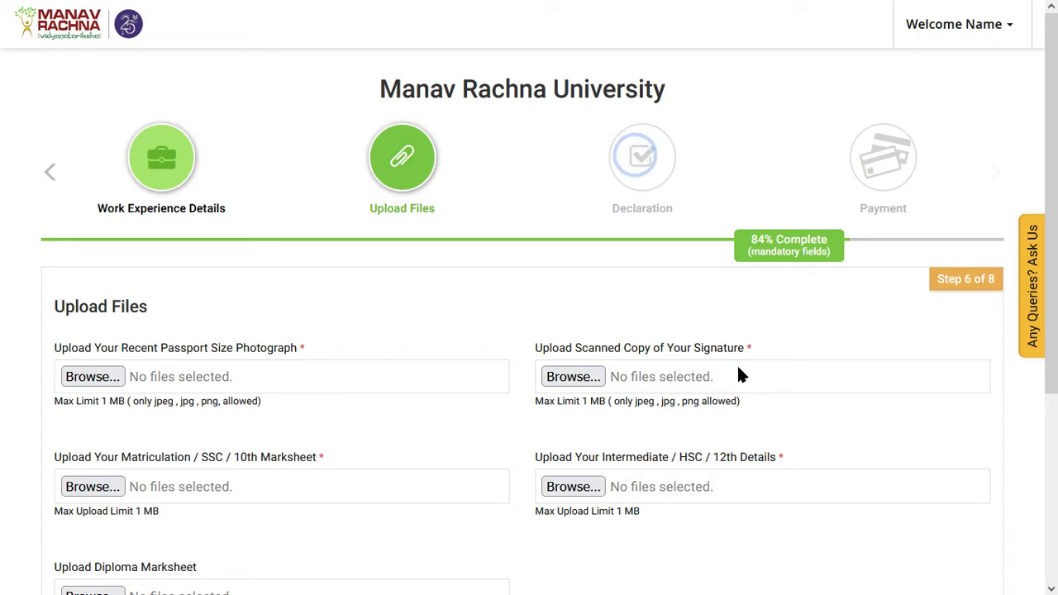
pyautogui.doubleClick(65, 306)
pyautogui.scroll(-1, 98, 252)
pyautogui.click(82, 253)
pyautogui.click(141, 281)
pyautogui.click(240, 263)
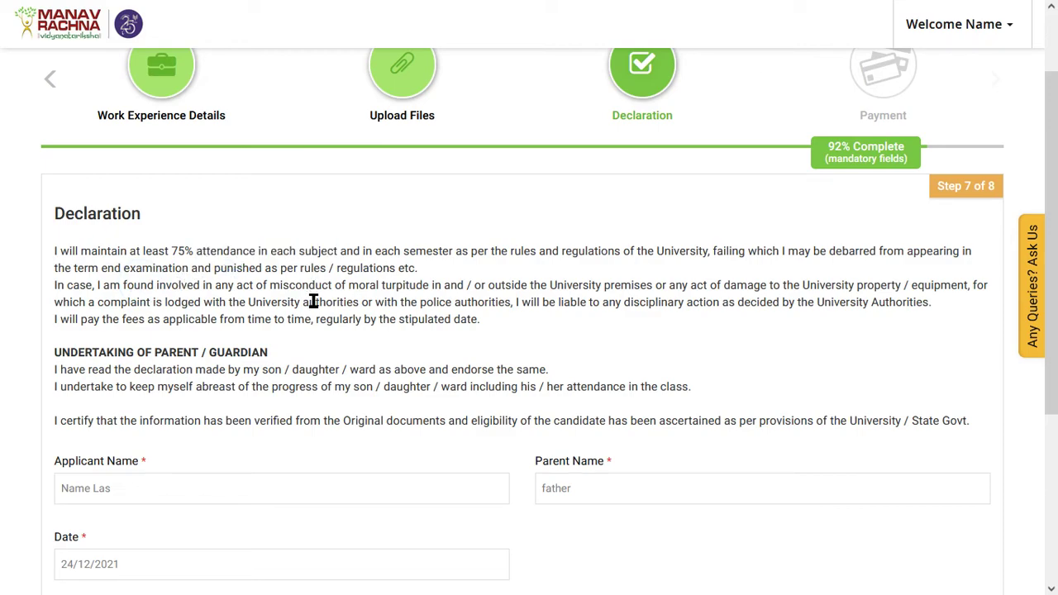
pyautogui.click(414, 256)
pyautogui.click(383, 307)
pyautogui.moveTo(772, 252); pyautogui.dragTo(971, 421)
pyautogui.click(79, 250)
pyautogui.click(218, 317)
# Review the whole declaration, including the applicant, parent and date fields and the Aadhar note, and continue to the Payment step.
pyautogui.scroll(-3, 216, 312)
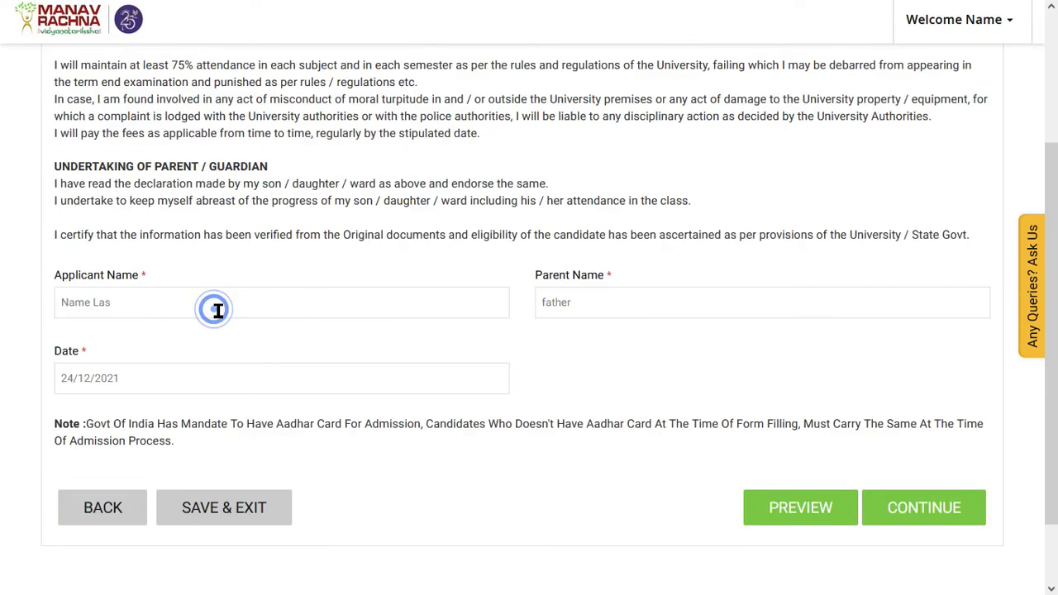
pyautogui.scroll(5, 354, 340)
pyautogui.moveTo(55, 346); pyautogui.dragTo(387, 514)
pyautogui.click(192, 380)
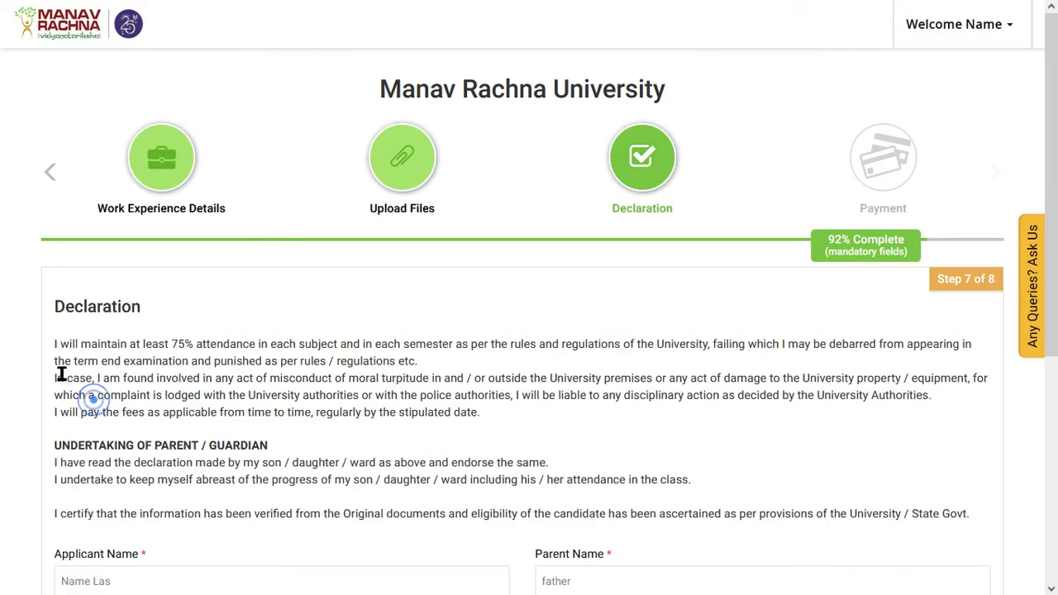
pyautogui.moveTo(62, 357); pyautogui.dragTo(425, 485)
pyautogui.scroll(-5, 233, 412)
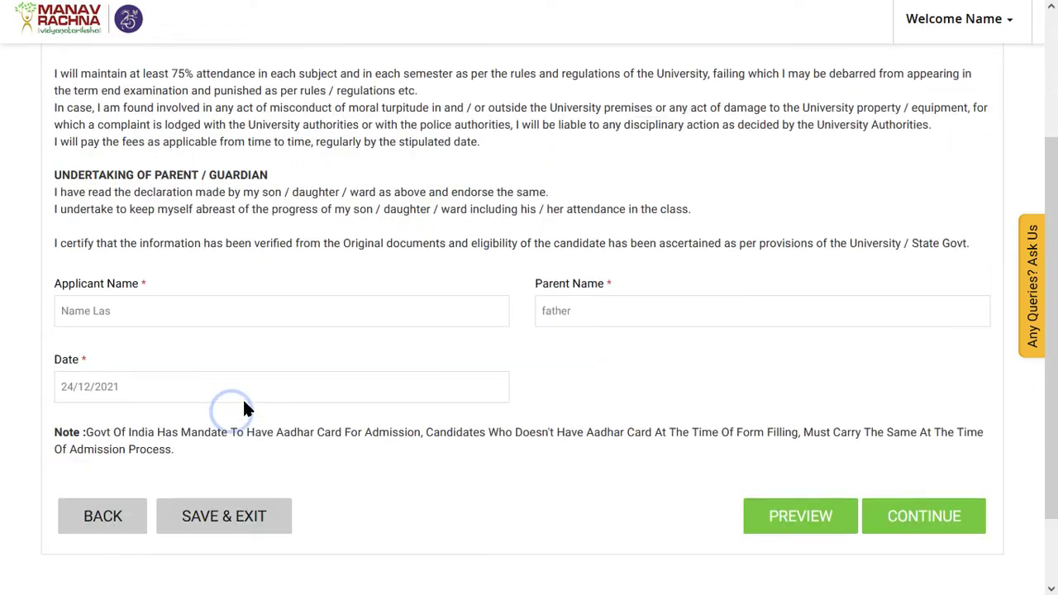
pyautogui.click(963, 506)
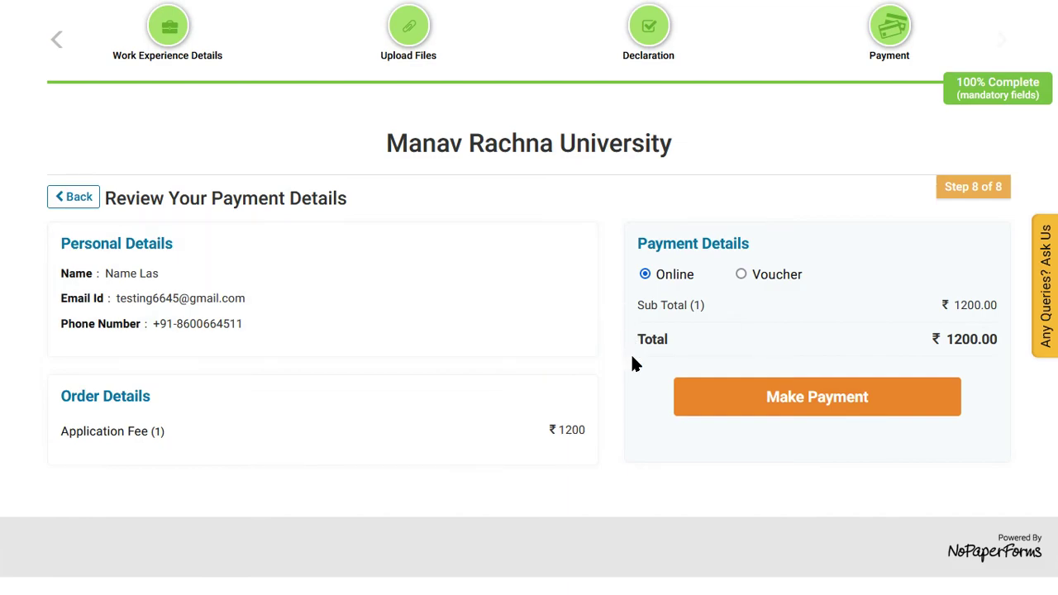
# Proceed with the online application fee payment, look through the Netbanking, Wallet and UPI methods, and select Credit/Debit Card.
pyautogui.click(800, 398)
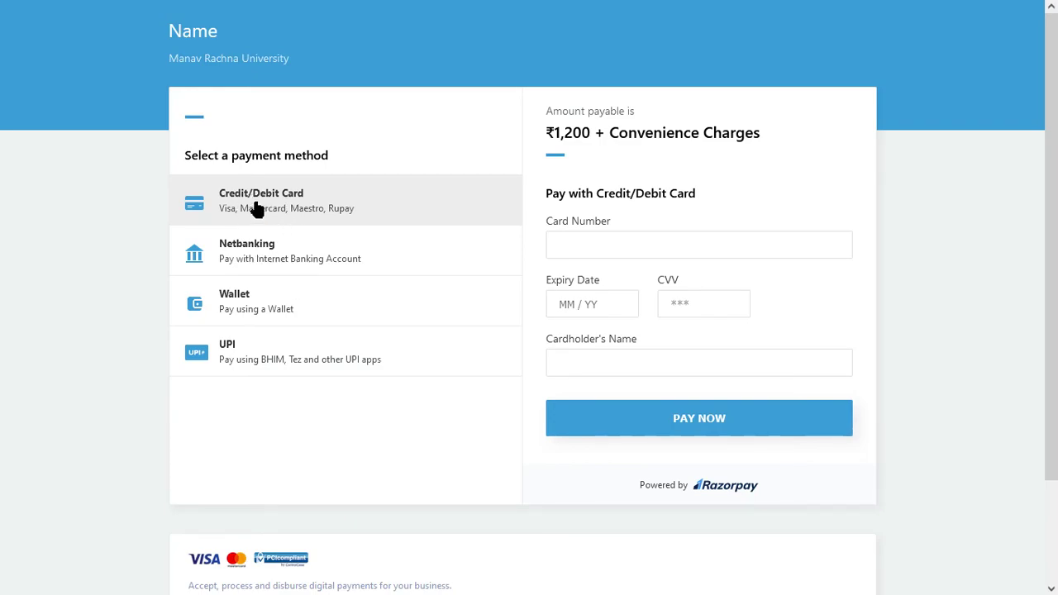
pyautogui.click(291, 204)
pyautogui.click(295, 243)
pyautogui.click(277, 299)
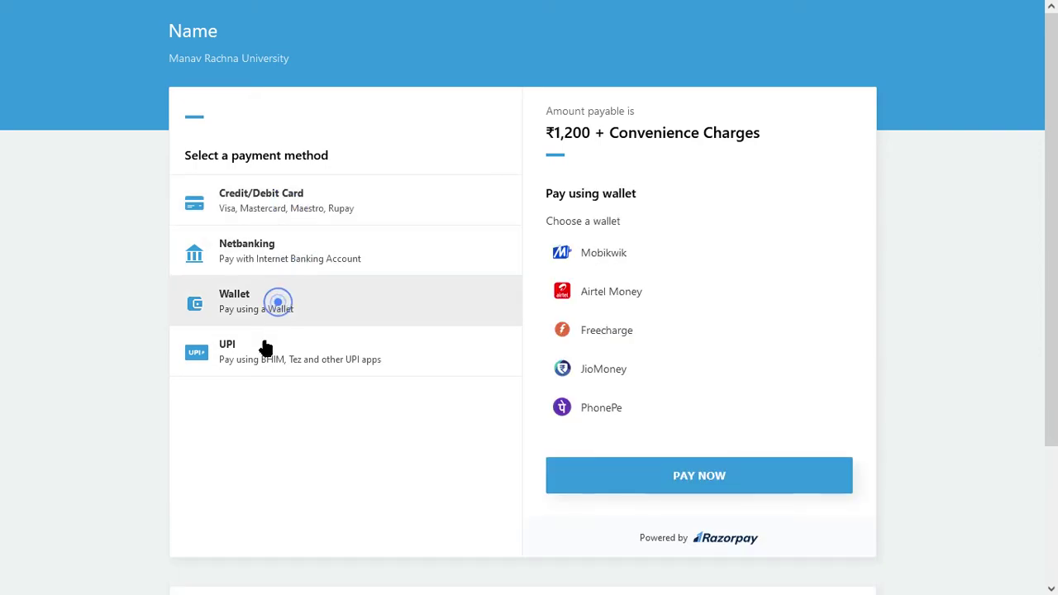
pyautogui.click(265, 356)
pyautogui.click(290, 201)
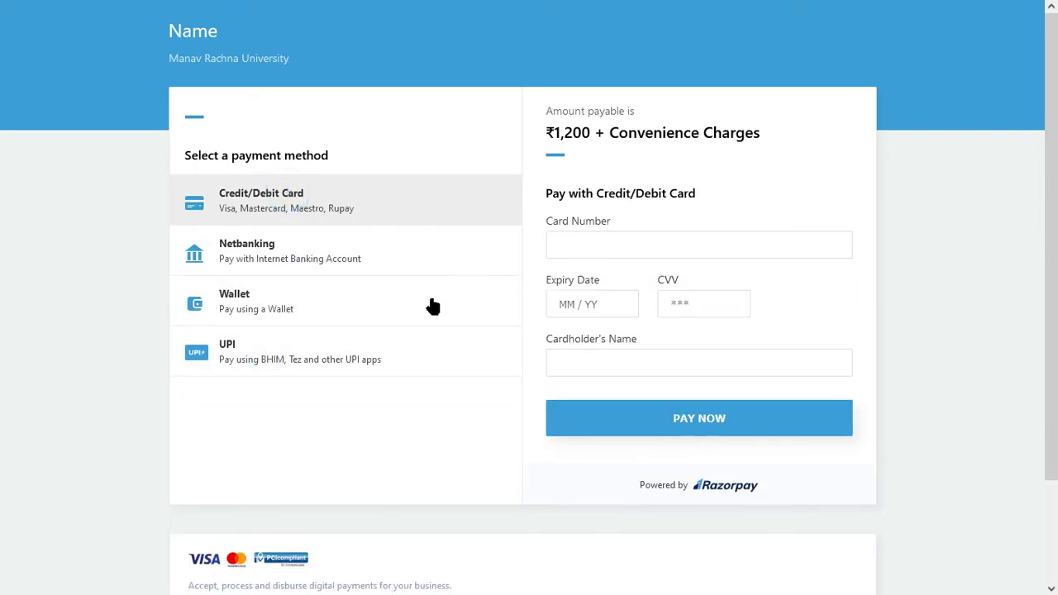
# Examine the card payment form's Card Number, Expiry Date, CVV and Cardholder's Name fields.
pyautogui.click(581, 236)
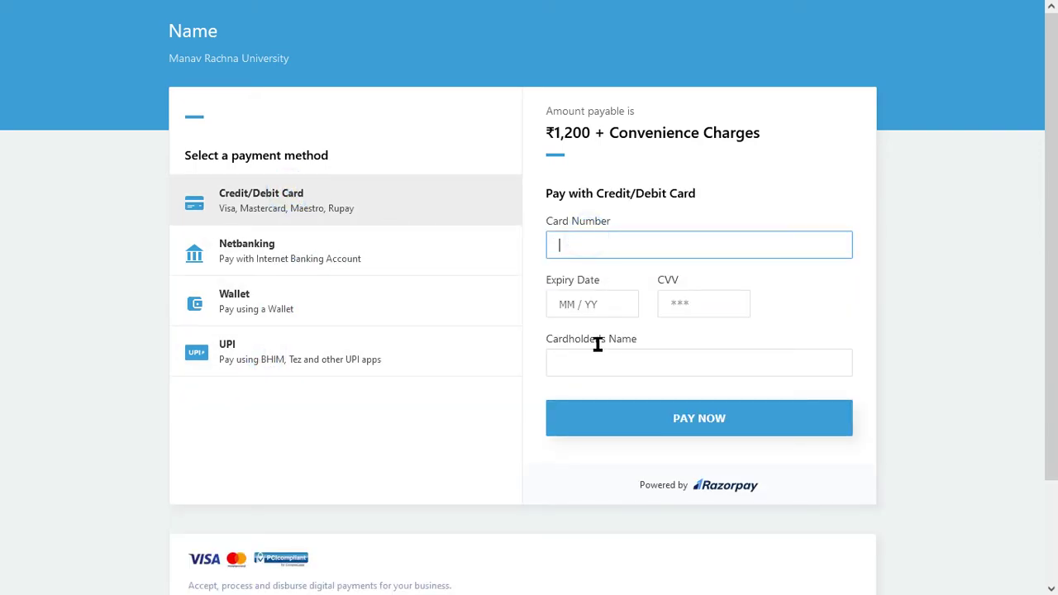
pyautogui.click(581, 252)
pyautogui.click(632, 365)
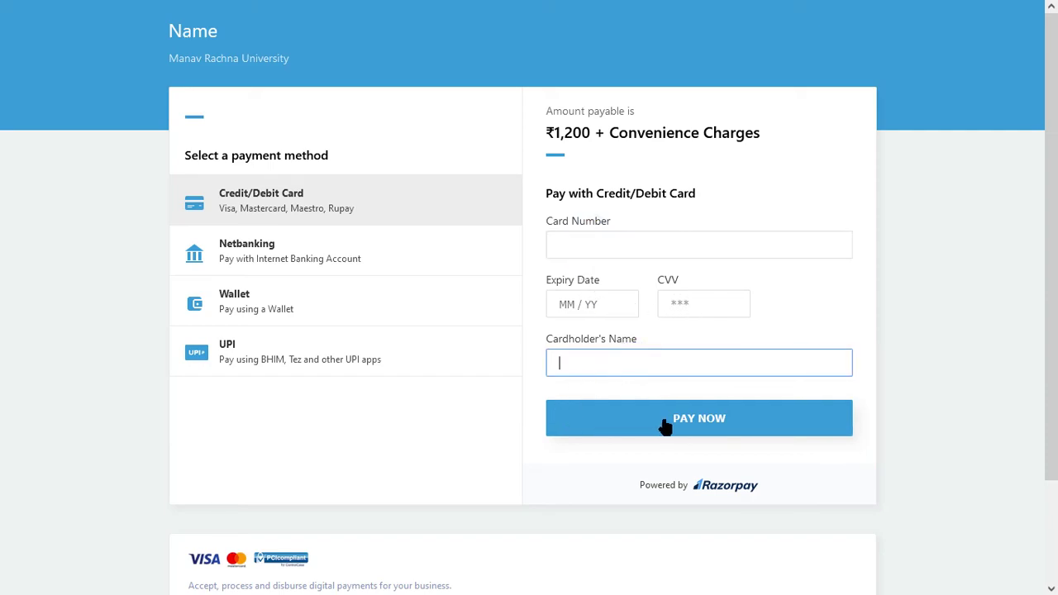
pyautogui.click(471, 453)
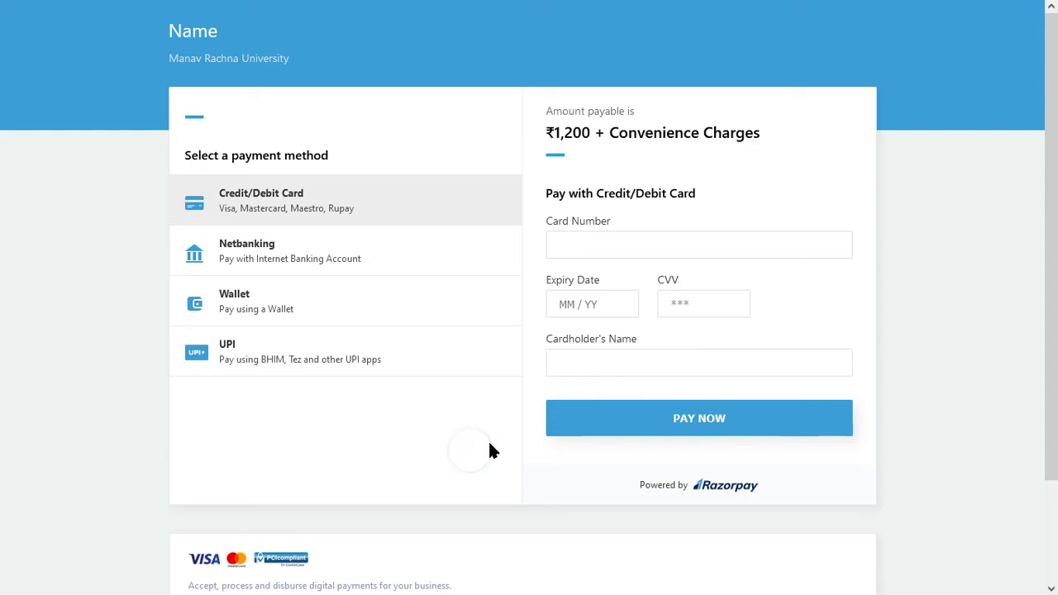